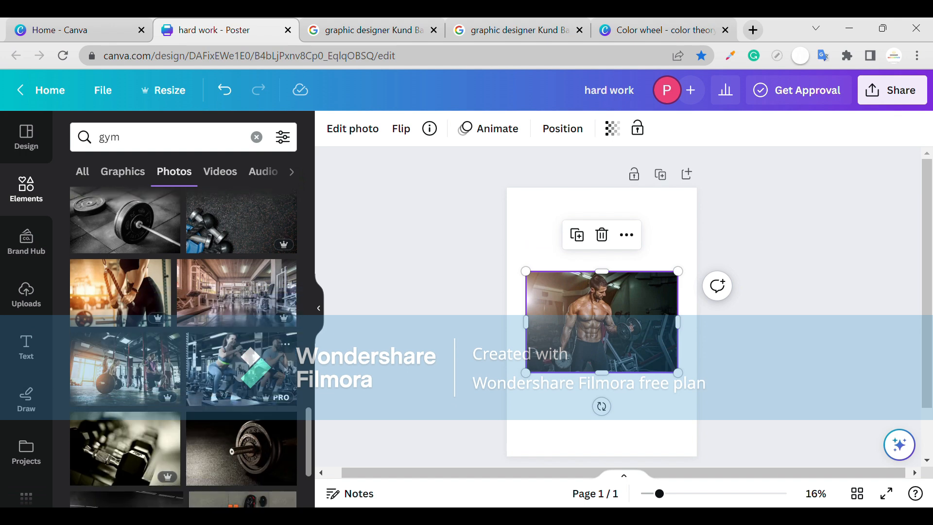
Place the gym photo of the squatting pair on the poster and delete the shirtless man's photo.
{"action": "left_click_drag", "start_coordinate": [596, 321], "coordinate": [604, 384]}
{"action": "left_click", "coordinate": [566, 322]}
{"action": "key", "text": "Delete"}
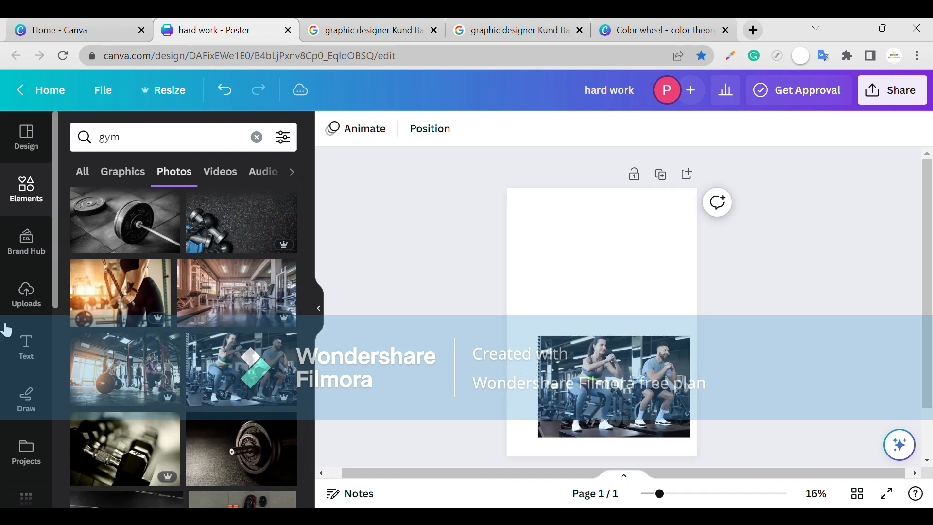
Add a single-image grid filling the page, put the squatting pair's photo into it, and reposition the photo within its crop.
{"action": "left_click", "coordinate": [258, 140]}
Blur the background photo with an intensity of 49.
{"action": "scroll", "coordinate": [122, 314], "scroll_direction": "down", "scroll_amount": 12}
{"action": "left_click", "coordinate": [101, 375]}
{"action": "left_click_drag", "start_coordinate": [610, 384], "coordinate": [603, 338]}
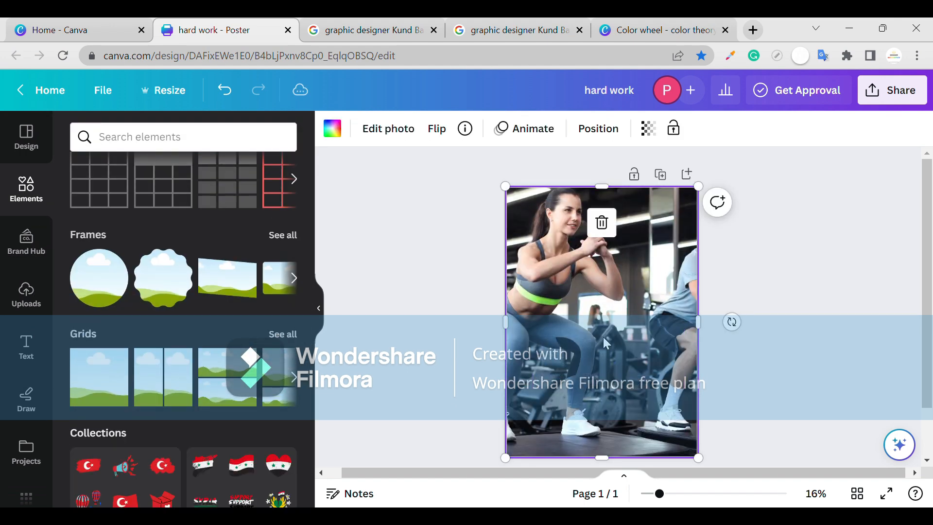
{"action": "double_click", "coordinate": [602, 337]}
{"action": "left_click_drag", "start_coordinate": [658, 282], "coordinate": [618, 284]}
{"action": "left_click", "coordinate": [790, 281]}
{"action": "left_click", "coordinate": [421, 139]}
{"action": "scroll", "coordinate": [229, 287], "scroll_direction": "down", "scroll_amount": 4}
{"action": "left_click", "coordinate": [228, 287]}
{"action": "left_click_drag", "start_coordinate": [117, 188], "coordinate": [162, 189]}
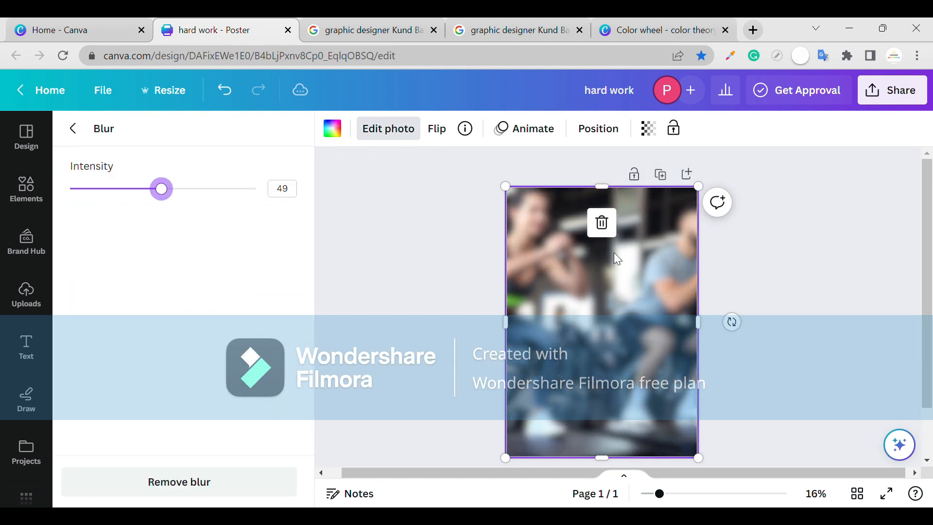
Add a square shape and stretch it to cover the whole page.
{"action": "left_click", "coordinate": [27, 187]}
{"action": "scroll", "coordinate": [146, 292], "scroll_direction": "up", "scroll_amount": 10}
{"action": "left_click_drag", "start_coordinate": [92, 270], "coordinate": [698, 461]}
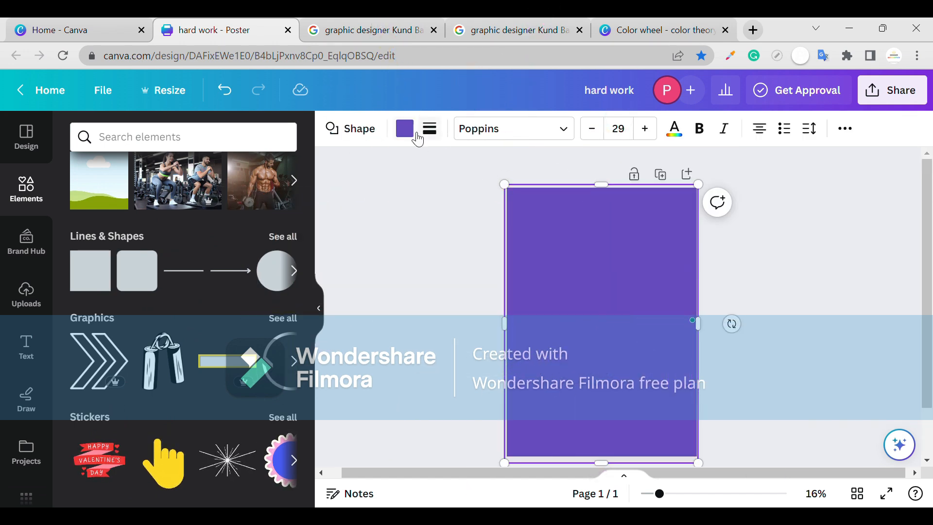
Set the covering shape's fill colour to hex 183428.
{"action": "left_click", "coordinate": [405, 128]}
{"action": "left_click", "coordinate": [253, 150]}
{"action": "type", "text": "183428"}
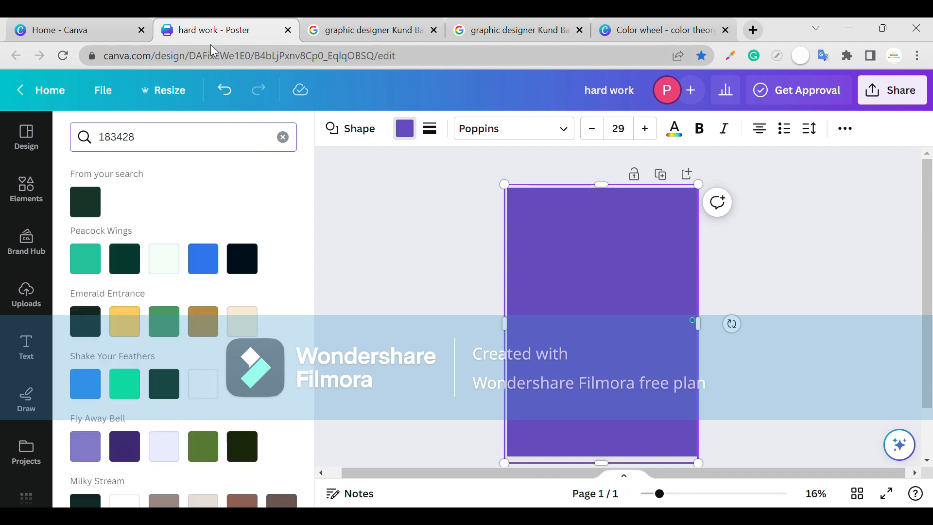
{"action": "left_click", "coordinate": [86, 202]}
Lower the dark green shape's opacity so the gym photo shows faintly through it.
{"action": "left_click", "coordinate": [845, 128]}
{"action": "left_click", "coordinate": [785, 162]}
{"action": "mouse_move", "coordinate": [783, 219]}
{"action": "left_mouse_down"}
{"action": "mouse_move", "coordinate": [758, 220]}
{"action": "mouse_move", "coordinate": [768, 220]}
{"action": "left_mouse_up"}
Search the elements library for "Workout".
{"action": "left_click", "coordinate": [40, 213]}
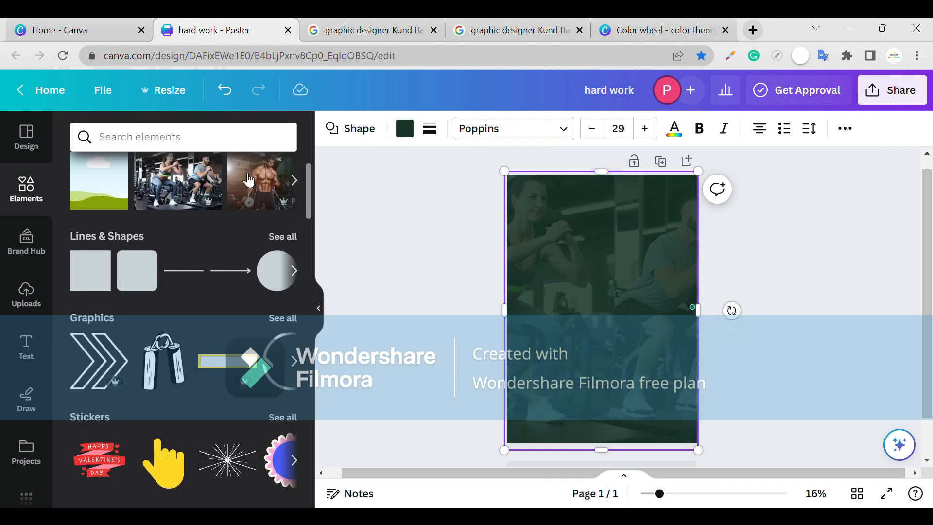
{"action": "scroll", "coordinate": [300, 186], "scroll_direction": "down", "scroll_amount": 1}
{"action": "left_click", "coordinate": [196, 145]}
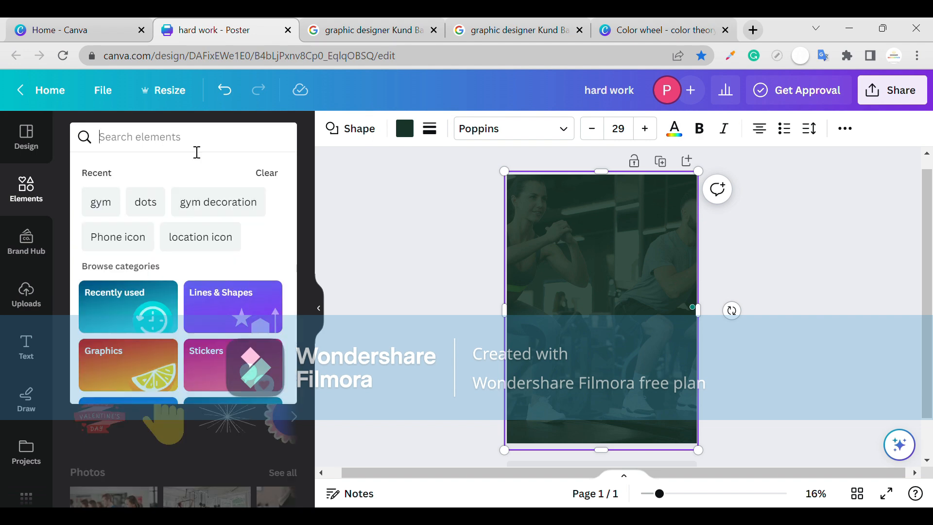
{"action": "type", "text": "g"}
{"action": "key", "text": "BackSpace"}
{"action": "type", "text": "work"}
{"action": "left_click", "coordinate": [117, 230]}
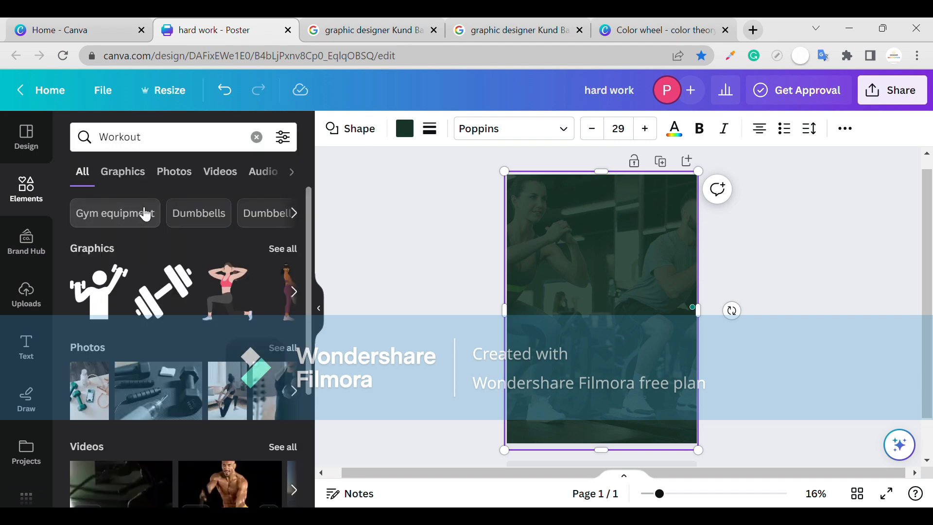
Add the photo of the shirtless man lifting dumbbells from the Gym photos and remove its background.
{"action": "scroll", "coordinate": [265, 418], "scroll_direction": "down", "scroll_amount": 4}
{"action": "scroll", "coordinate": [256, 389], "scroll_direction": "up", "scroll_amount": 3}
{"action": "left_click", "coordinate": [291, 351]}
{"action": "scroll", "coordinate": [263, 350], "scroll_direction": "down", "scroll_amount": 10}
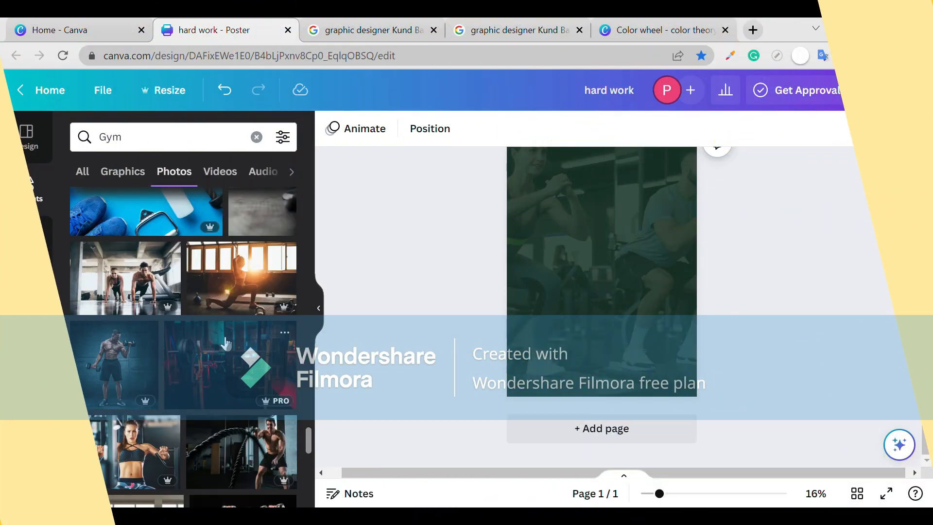
{"action": "left_click", "coordinate": [114, 362]}
{"action": "left_click", "coordinate": [370, 136]}
{"action": "left_click", "coordinate": [128, 266]}
Enlarge the cut-out man and position him on the lower right part of the poster.
{"action": "left_click_drag", "start_coordinate": [674, 344], "coordinate": [742, 429]}
{"action": "left_click_drag", "start_coordinate": [680, 369], "coordinate": [693, 365]}
{"action": "left_click_drag", "start_coordinate": [535, 188], "coordinate": [505, 159]}
{"action": "left_click_drag", "start_coordinate": [607, 242], "coordinate": [620, 241]}
Add the recently used barbell heartbeat graphic and fit it small into the poster's upper-left corner.
{"action": "scroll", "coordinate": [900, 285], "scroll_direction": "up", "scroll_amount": 2}
{"action": "left_click", "coordinate": [256, 137]}
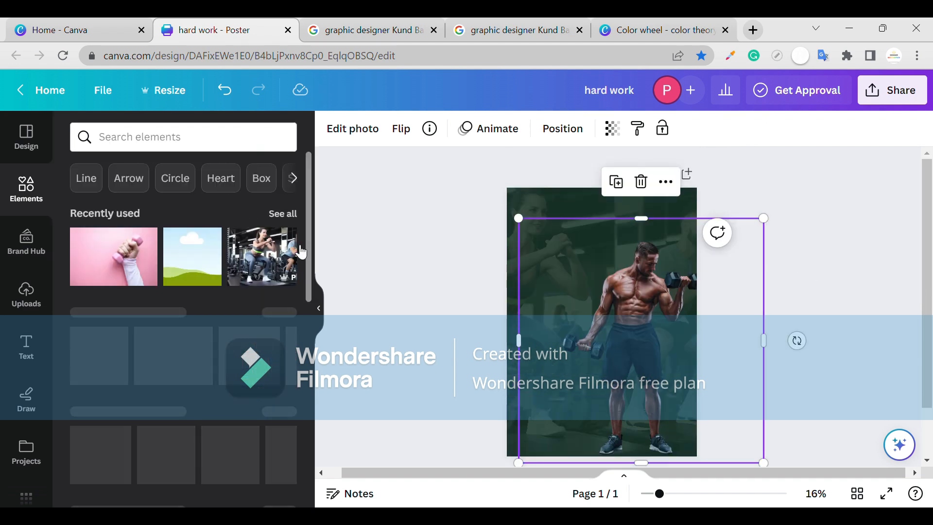
{"action": "left_click", "coordinate": [284, 212]}
{"action": "scroll", "coordinate": [122, 391], "scroll_direction": "down", "scroll_amount": 4}
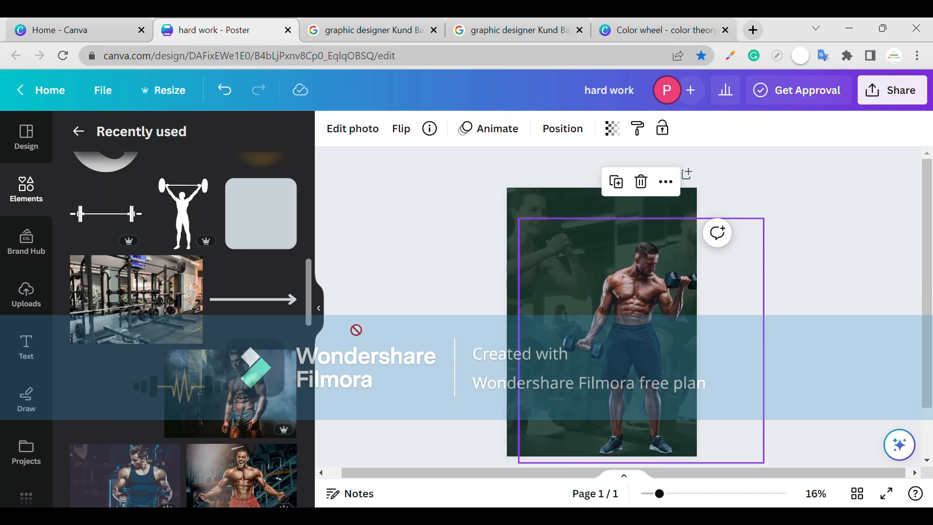
{"action": "mouse_move", "coordinate": [545, 223]}
{"action": "left_mouse_down"}
{"action": "mouse_move", "coordinate": [567, 218]}
{"action": "mouse_move", "coordinate": [548, 206]}
{"action": "left_mouse_up"}
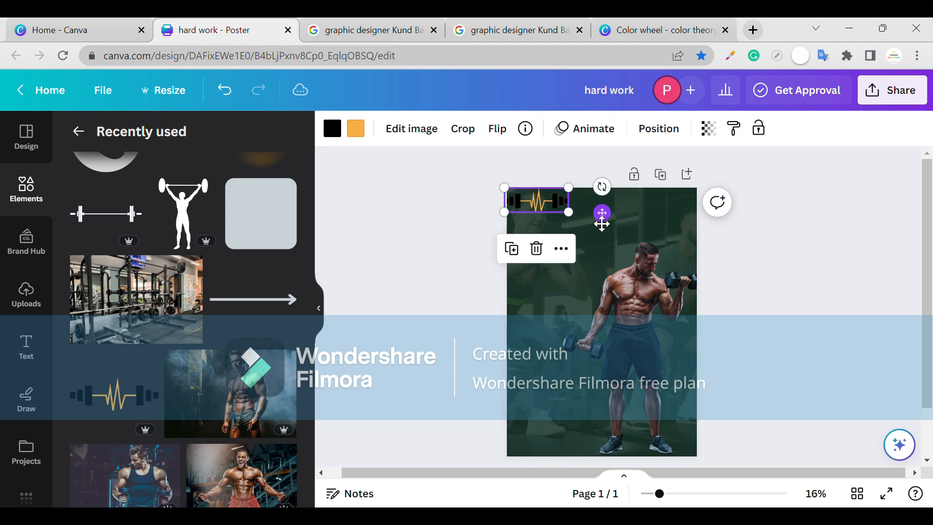
{"action": "scroll", "coordinate": [200, 327], "scroll_direction": "up", "scroll_amount": 1}
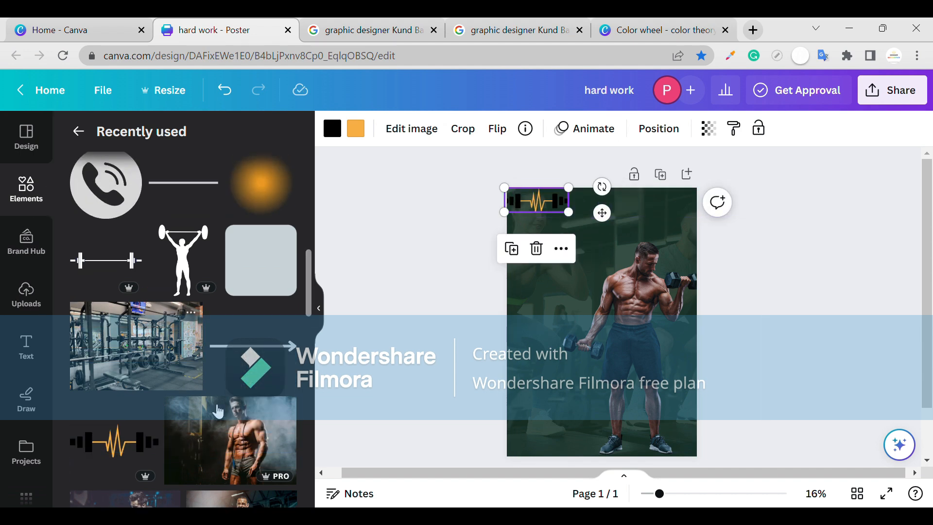
{"action": "scroll", "coordinate": [191, 394], "scroll_direction": "up", "scroll_amount": 2}
{"action": "left_click", "coordinate": [25, 200]}
{"action": "left_click", "coordinate": [189, 145]}
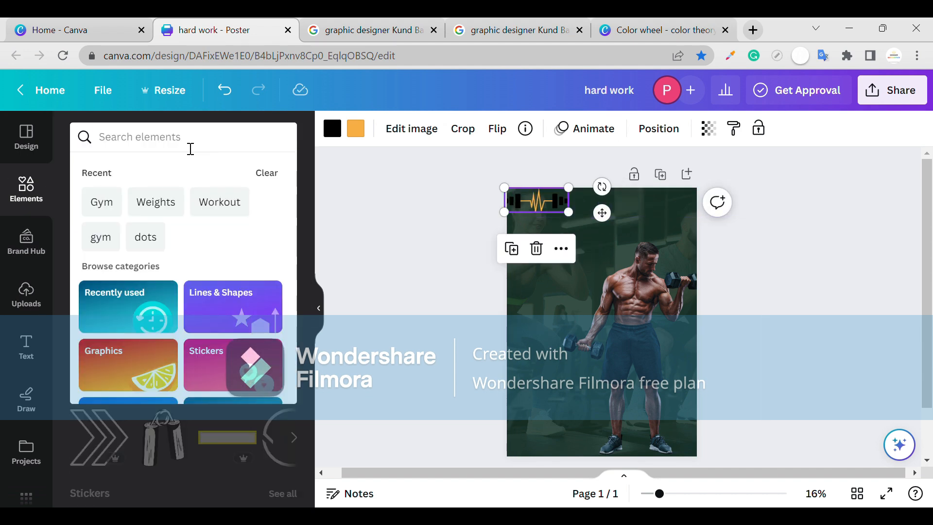
Add a subheading text box to the poster with the wording "NEVER GIVE UP".
{"action": "left_click", "coordinate": [26, 345]}
{"action": "left_click", "coordinate": [127, 292]}
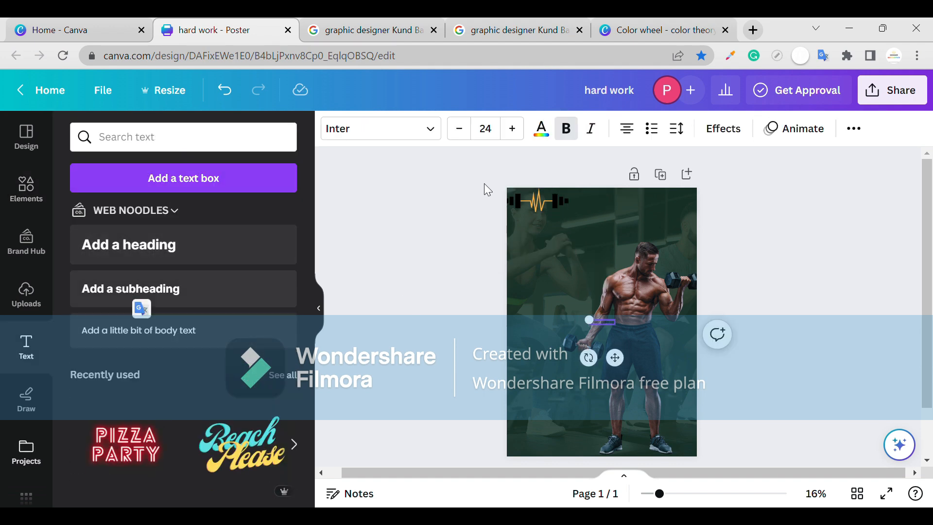
{"action": "left_click", "coordinate": [854, 129]}
{"action": "left_click", "coordinate": [486, 129]}
{"action": "scroll", "coordinate": [542, 315], "scroll_direction": "down", "scroll_amount": 4}
{"action": "left_click", "coordinate": [540, 374]}
Enlarge the NEVER GIVE UP text to size 242 on three lines over the poster and undo the last stray move.
{"action": "left_click_drag", "start_coordinate": [535, 311], "coordinate": [489, 286]}
{"action": "left_click_drag", "start_coordinate": [633, 317], "coordinate": [557, 331]}
{"action": "left_click_drag", "start_coordinate": [528, 337], "coordinate": [573, 268]}
{"action": "left_click_drag", "start_coordinate": [602, 317], "coordinate": [668, 398]}
{"action": "left_click_drag", "start_coordinate": [601, 365], "coordinate": [845, 321]}
{"action": "left_click", "coordinate": [855, 329]}
{"action": "left_click", "coordinate": [751, 322]}
{"action": "left_click_drag", "start_coordinate": [463, 380], "coordinate": [596, 359]}
{"action": "left_click_drag", "start_coordinate": [594, 352], "coordinate": [579, 351]}
{"action": "key", "text": "ctrl+z"}
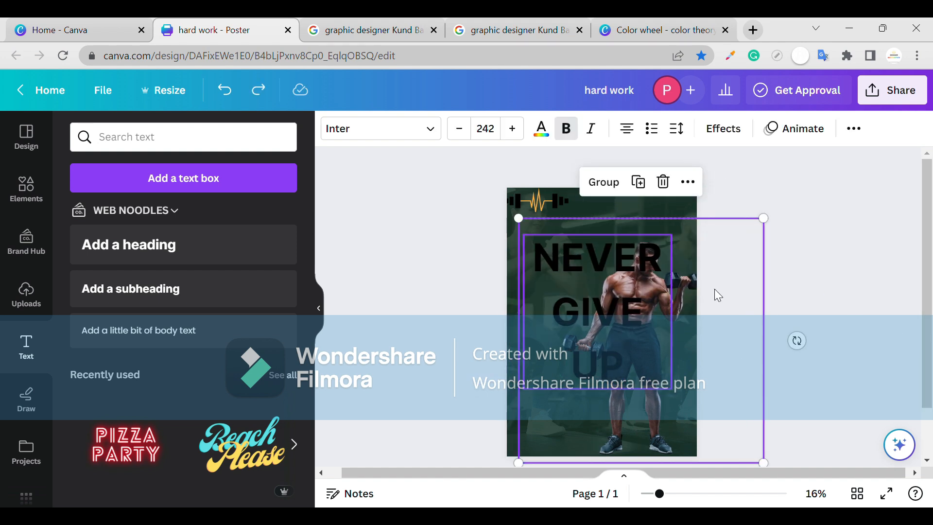
Move the NEVER GIVE UP headline to the poster's left edge.
{"action": "left_click", "coordinate": [564, 205]}
{"action": "left_click", "coordinate": [610, 291]}
{"action": "mouse_move", "coordinate": [609, 290]}
{"action": "left_mouse_down"}
{"action": "mouse_move", "coordinate": [577, 306]}
{"action": "mouse_move", "coordinate": [597, 298]}
{"action": "left_mouse_up"}
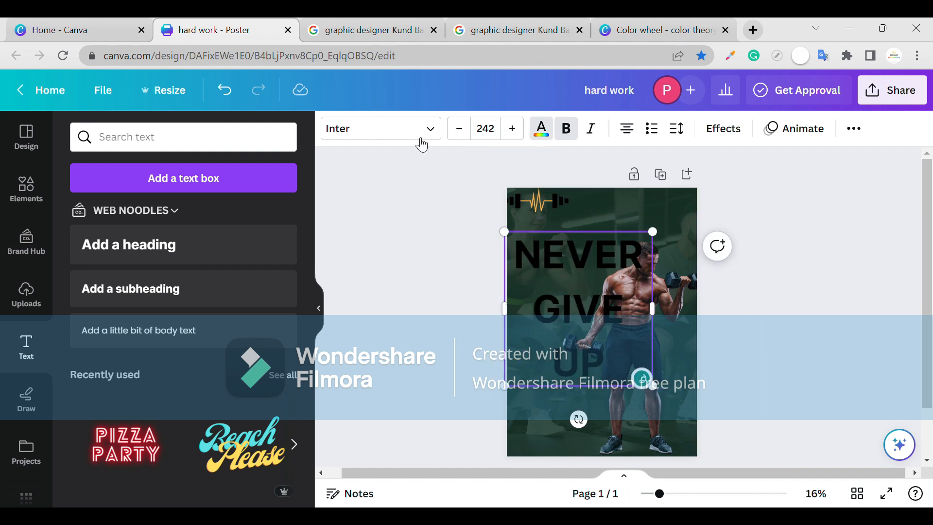
Colour the headline with hex f89410, resize it to font size 232 and reposition it beside the man.
{"action": "left_click", "coordinate": [541, 130]}
{"action": "type", "text": "f89410"}
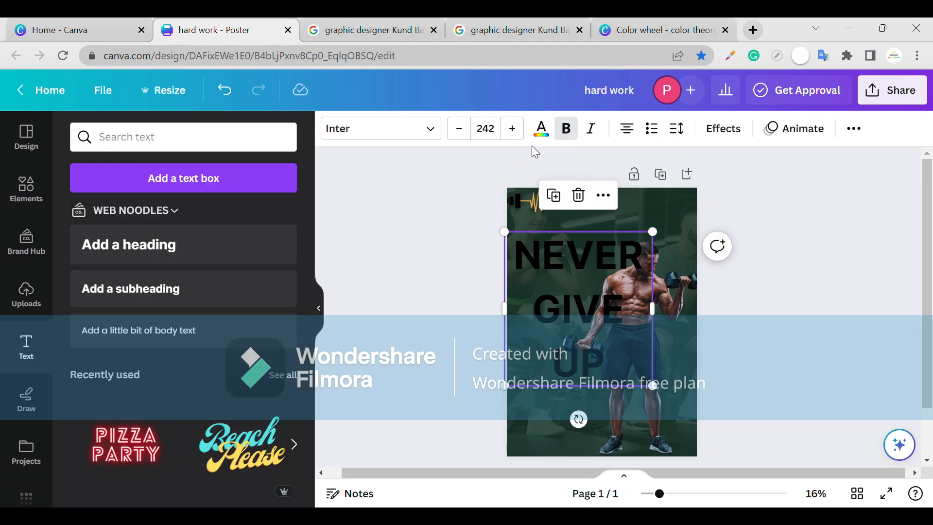
{"action": "left_click", "coordinate": [85, 202]}
{"action": "left_click_drag", "start_coordinate": [653, 386], "coordinate": [659, 393]}
{"action": "left_click_drag", "start_coordinate": [644, 351], "coordinate": [635, 319]}
Tighten the headline's line spacing to about 1.09 and move it up beneath the barbell graphic.
{"action": "left_click", "coordinate": [677, 129]}
{"action": "left_click_drag", "start_coordinate": [760, 233], "coordinate": [735, 233]}
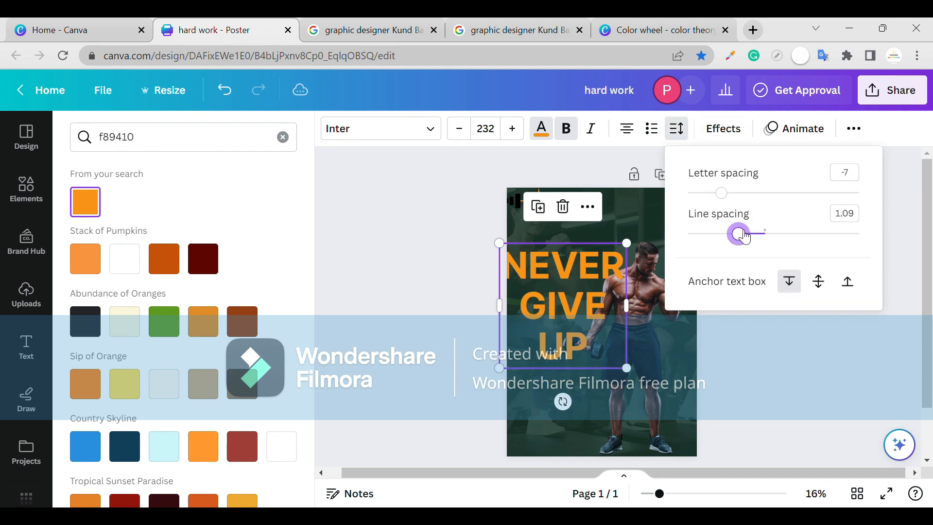
{"action": "left_click", "coordinate": [701, 359]}
{"action": "left_click_drag", "start_coordinate": [581, 308], "coordinate": [586, 290]}
Search the elements for "brush paint" and list all matching graphics.
{"action": "left_click", "coordinate": [27, 187]}
{"action": "left_click", "coordinate": [138, 143]}
{"action": "type", "text": "brush"}
{"action": "left_click", "coordinate": [156, 283]}
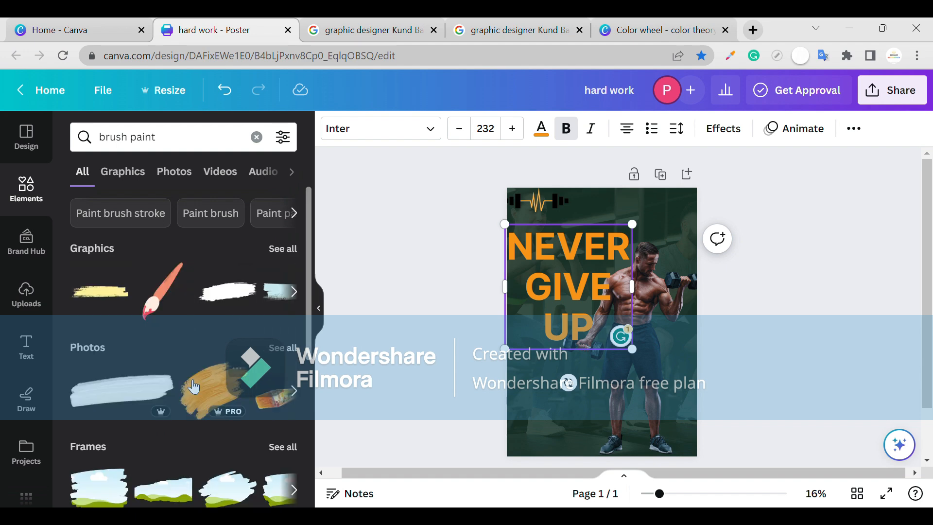
{"action": "scroll", "coordinate": [267, 277], "scroll_direction": "down", "scroll_amount": 1}
{"action": "left_click", "coordinate": [279, 230]}
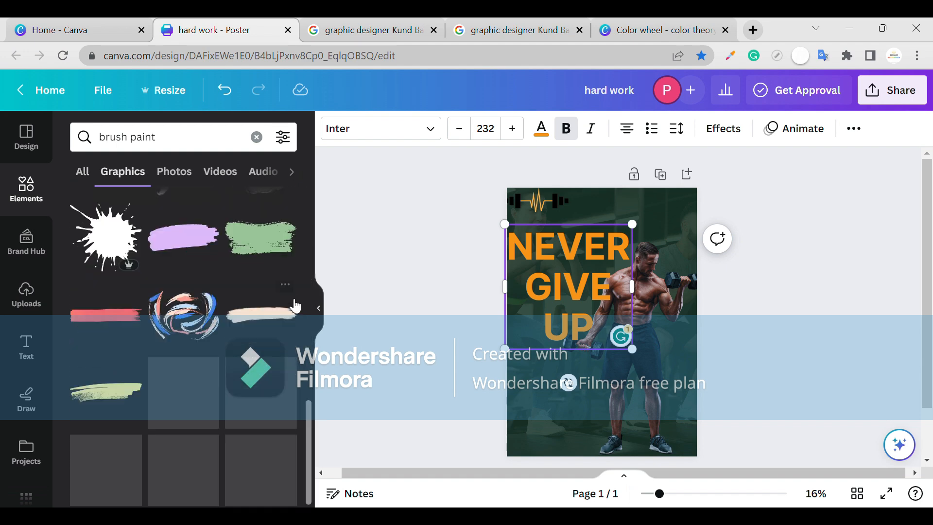
Add an orange brush stroke graphic, rotate it upright and place it over the man.
{"action": "left_click_drag", "start_coordinate": [183, 352], "coordinate": [534, 358]}
{"action": "left_click_drag", "start_coordinate": [589, 381], "coordinate": [593, 382]}
{"action": "left_click_drag", "start_coordinate": [535, 363], "coordinate": [547, 365]}
{"action": "left_click_drag", "start_coordinate": [569, 401], "coordinate": [602, 455]}
{"action": "left_click_drag", "start_coordinate": [580, 424], "coordinate": [659, 350]}
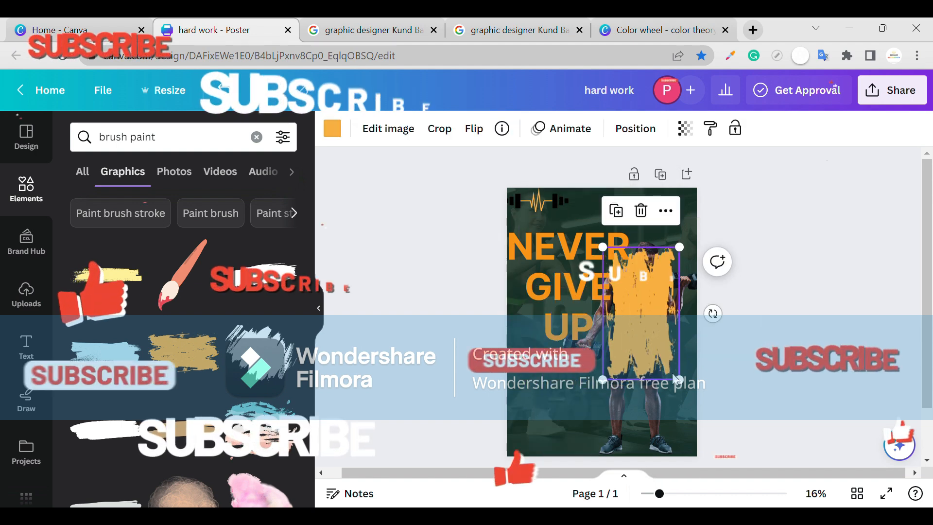
Enlarge the orange brush stroke slightly and send it behind the man.
{"action": "left_click_drag", "start_coordinate": [679, 379], "coordinate": [685, 390]}
{"action": "left_click_drag", "start_coordinate": [658, 372], "coordinate": [657, 366]}
{"action": "key", "text": "ctrl+["}
{"action": "key", "text": "ctrl+["}
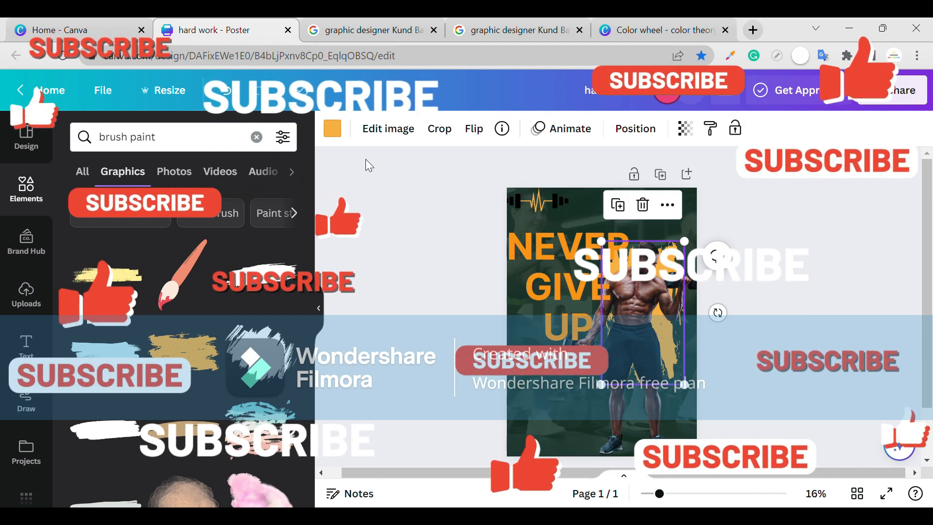
{"action": "left_click", "coordinate": [332, 128]}
{"action": "left_click", "coordinate": [686, 357]}
{"action": "left_click", "coordinate": [583, 311]}
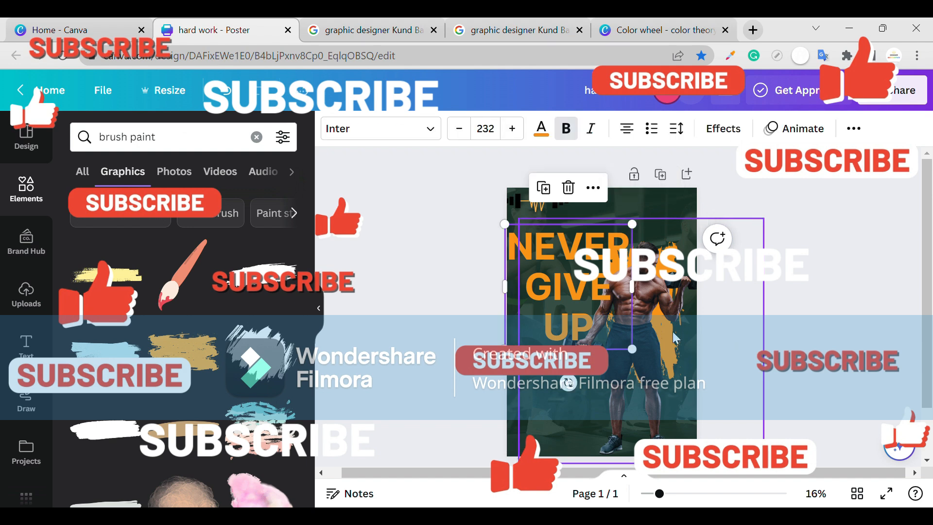
{"action": "left_click", "coordinate": [644, 321]}
Browse the graphics for "Paint brush stroke".
{"action": "scroll", "coordinate": [213, 395], "scroll_direction": "down", "scroll_amount": 5}
{"action": "scroll", "coordinate": [213, 395], "scroll_direction": "up", "scroll_amount": 5}
{"action": "left_click", "coordinate": [152, 225]}
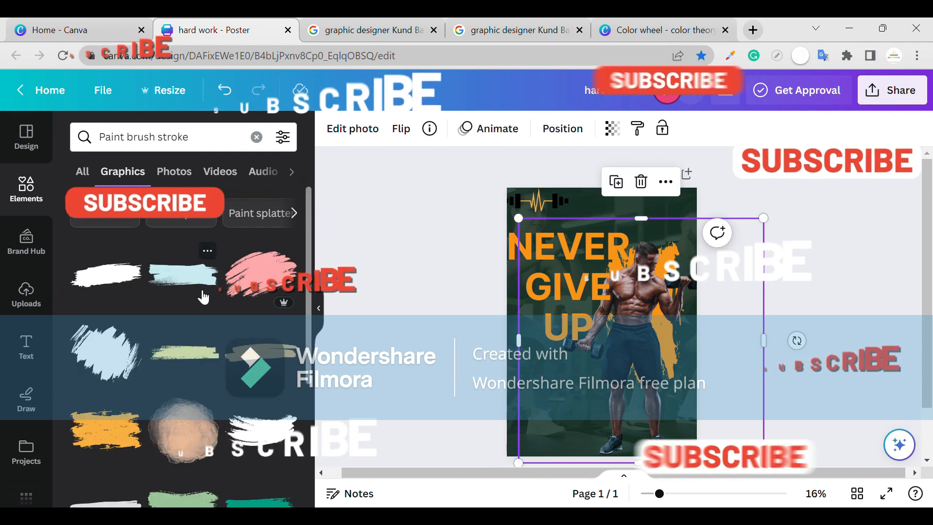
{"action": "scroll", "coordinate": [679, 289], "scroll_direction": "down", "scroll_amount": 1}
Undo the latest changes and delete the orange brush stroke behind the man.
{"action": "key", "text": "ctrl+z"}
{"action": "key", "text": "ctrl+z"}
{"action": "left_click", "coordinate": [666, 275]}
{"action": "key", "text": "Delete"}
Flip the man's photo horizontally and nudge it slightly to the left.
{"action": "left_click", "coordinate": [625, 317]}
{"action": "left_click", "coordinate": [652, 334]}
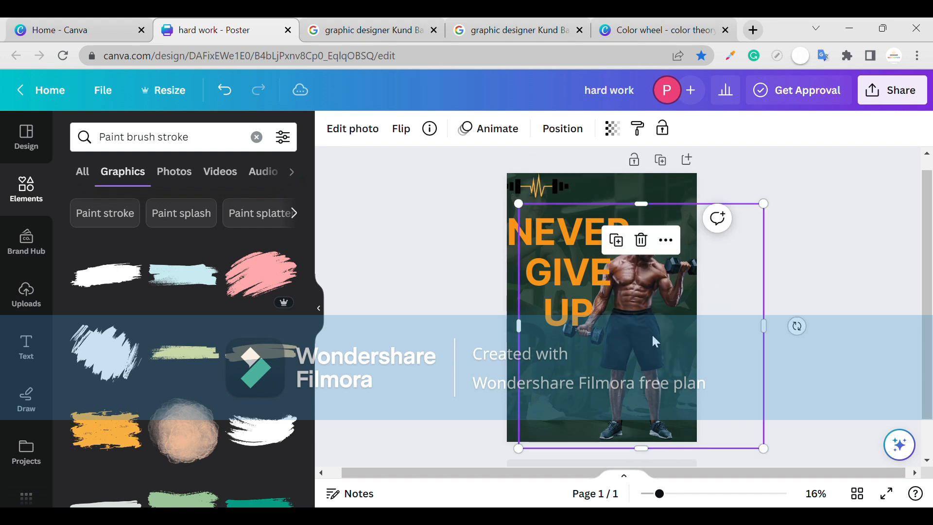
{"action": "left_click", "coordinate": [401, 128]}
{"action": "left_click", "coordinate": [417, 165]}
{"action": "left_click", "coordinate": [721, 293]}
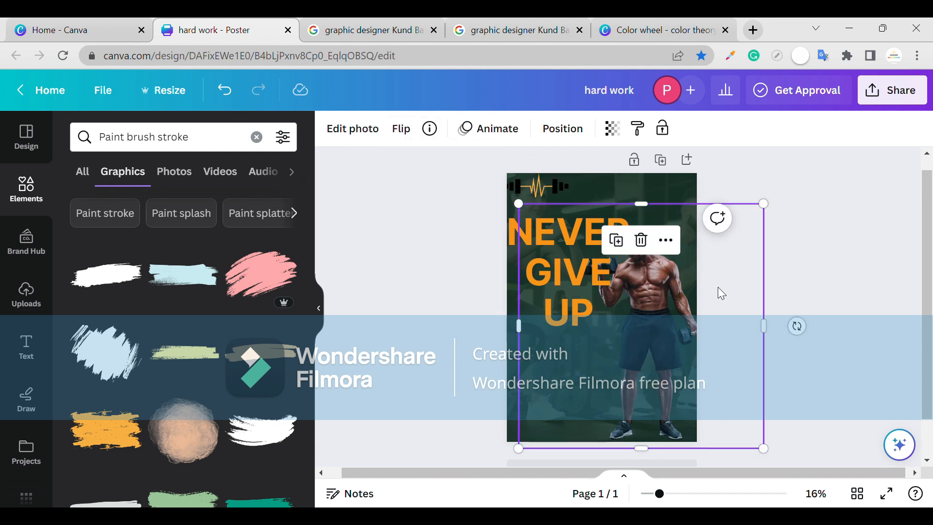
{"action": "scroll", "coordinate": [718, 287], "scroll_direction": "left", "scroll_amount": 1}
{"action": "key", "text": "Left"}
{"action": "key", "text": "Left"}
{"action": "key", "text": "Left"}
{"action": "key", "text": "Left"}
{"action": "key", "text": "Left"}
{"action": "key", "text": "Left"}
{"action": "key", "text": "Left"}
{"action": "key", "text": "Left"}
{"action": "key", "text": "Left"}
{"action": "key", "text": "Left"}
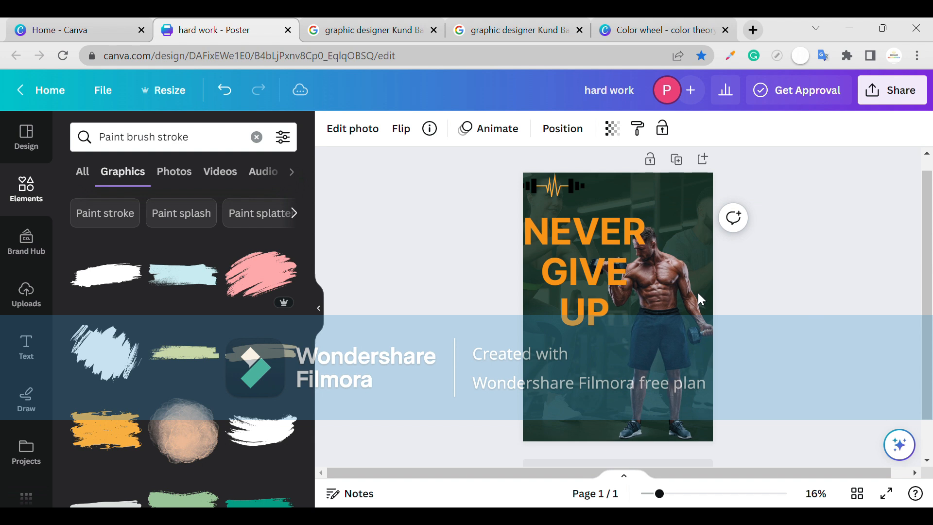
Widen the headline's text box so it wraps onto two lines, and put it behind the man.
{"action": "left_click", "coordinate": [545, 304]}
{"action": "left_click_drag", "start_coordinate": [651, 270], "coordinate": [716, 266]}
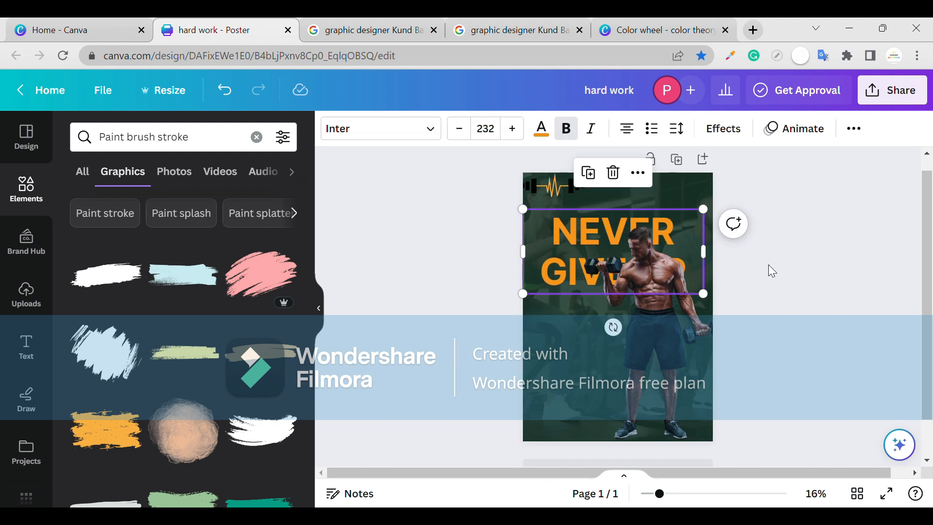
{"action": "left_click", "coordinate": [648, 301]}
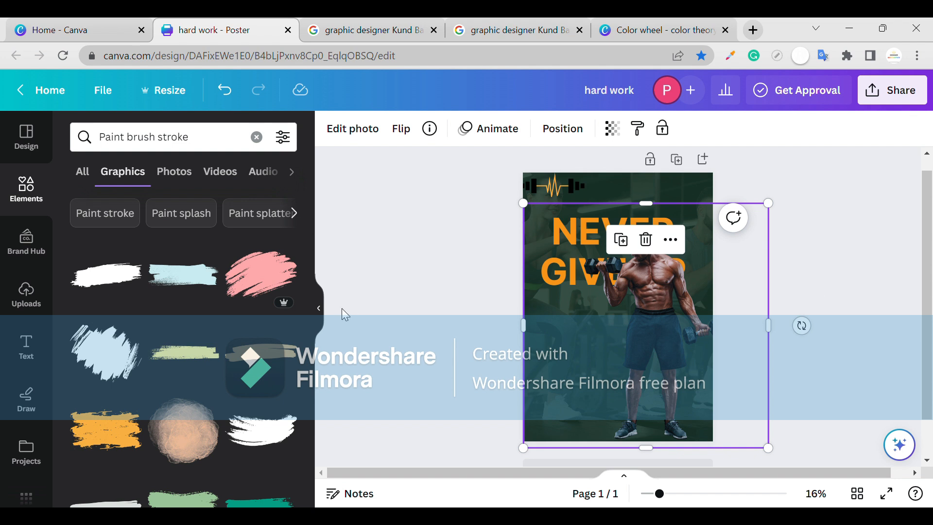
Shrink and narrow the headline into a column of single letters at the poster's left edge, undoing stray moves.
{"action": "left_click", "coordinate": [702, 253]}
{"action": "left_click_drag", "start_coordinate": [706, 294], "coordinate": [569, 324]}
{"action": "left_click_drag", "start_coordinate": [532, 388], "coordinate": [539, 298]}
{"action": "key", "text": "ctrl+z"}
{"action": "left_click", "coordinate": [635, 240]}
{"action": "key", "text": "ctrl+z"}
Lock the man's photo in place.
{"action": "right_click", "coordinate": [658, 287]}
{"action": "mouse_move", "coordinate": [703, 463]}
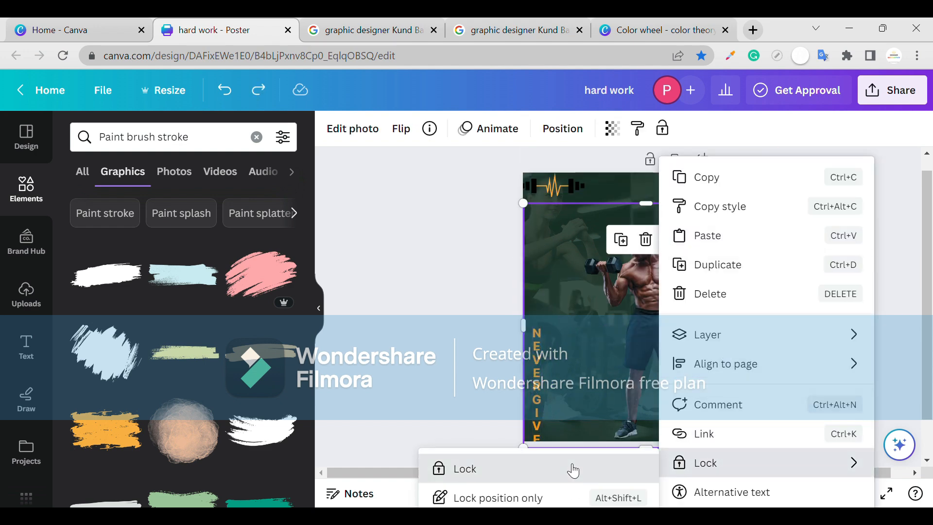
{"action": "left_click", "coordinate": [572, 468]}
Widen the headline back to three lines at font size 120 and place it to the left of the man.
{"action": "left_click_drag", "start_coordinate": [539, 350], "coordinate": [555, 268]}
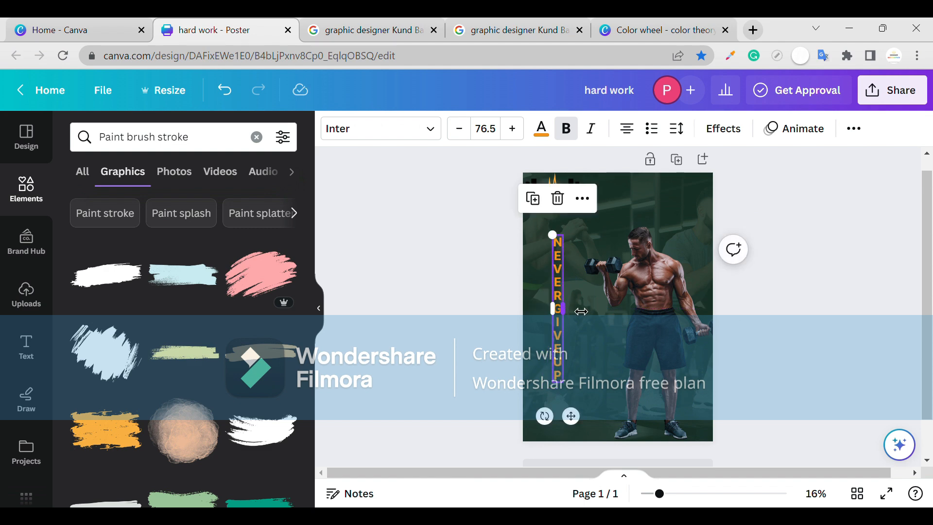
{"action": "left_click_drag", "start_coordinate": [565, 309], "coordinate": [602, 301]}
{"action": "left_click_drag", "start_coordinate": [585, 266], "coordinate": [570, 274]}
Search the fonts for "mu" and apply JA Jayagiri Sans Outline to the headline.
{"action": "left_click", "coordinate": [388, 129]}
{"action": "type", "text": "mu"}
{"action": "scroll", "coordinate": [131, 319], "scroll_direction": "down", "scroll_amount": 5}
{"action": "scroll", "coordinate": [130, 319], "scroll_direction": "down", "scroll_amount": 15}
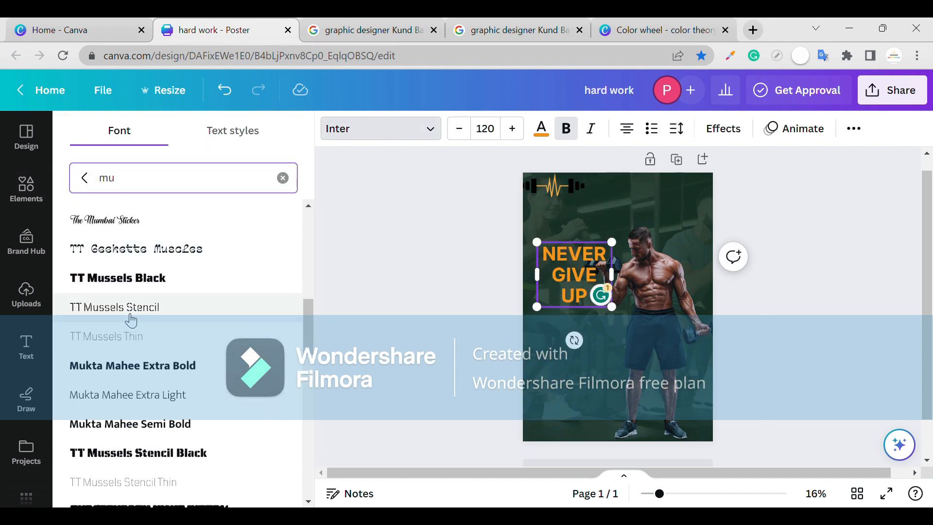
{"action": "left_click", "coordinate": [130, 365]}
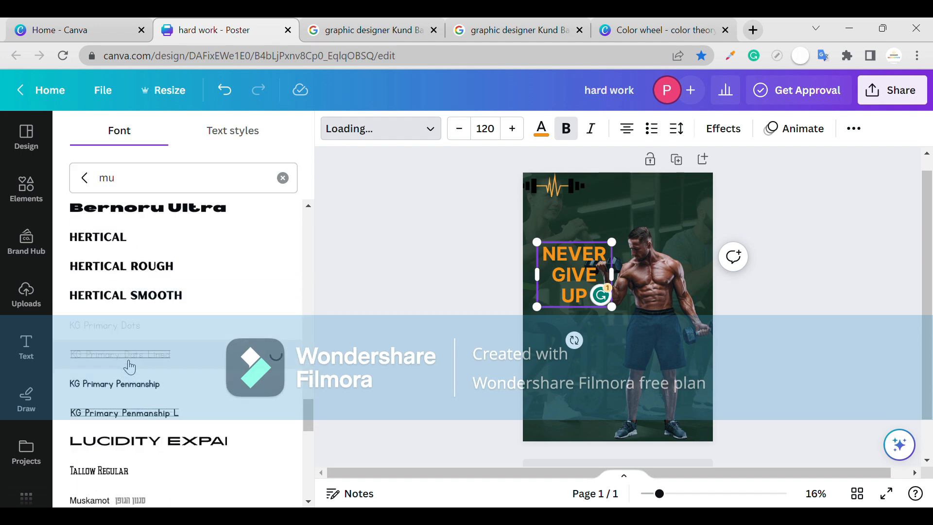
{"action": "scroll", "coordinate": [130, 367], "scroll_direction": "down", "scroll_amount": 10}
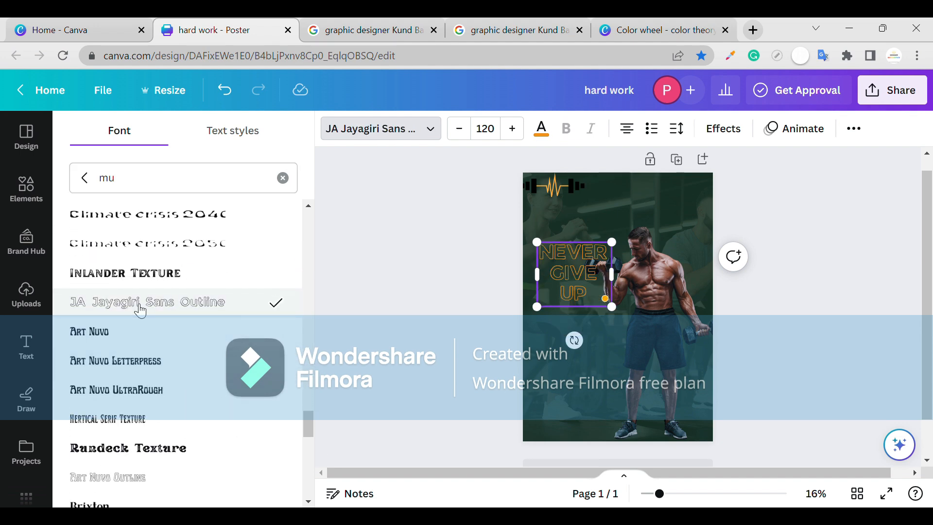
Widen the NEVER GIVE UP headline to two lines and move it up beside the man's head.
{"action": "mouse_move", "coordinate": [612, 275]}
{"action": "left_mouse_down"}
{"action": "mouse_move", "coordinate": [694, 274]}
{"action": "mouse_move", "coordinate": [629, 274]}
{"action": "left_mouse_up"}
{"action": "left_click", "coordinate": [633, 271]}
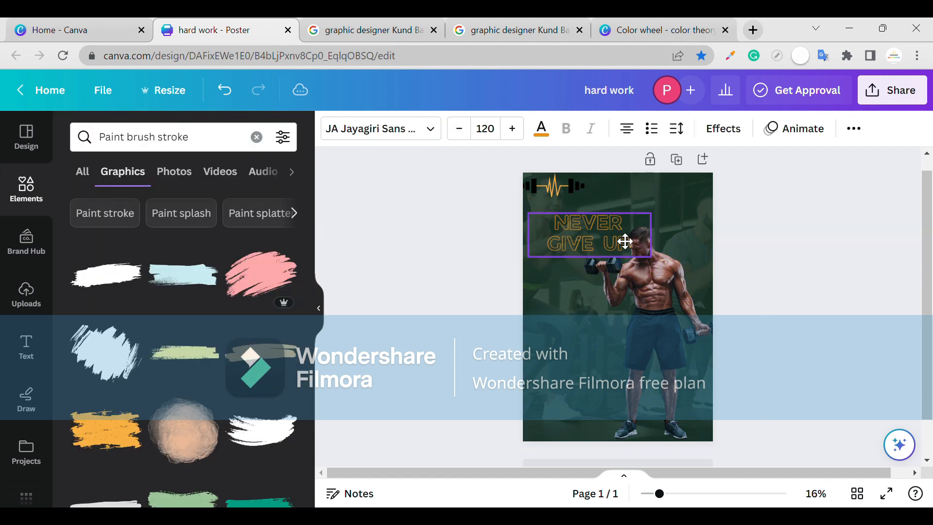
{"action": "left_click_drag", "start_coordinate": [626, 242], "coordinate": [616, 235]}
Place a paint brush stroke graphic to the left of the man's waist and color it orange.
{"action": "left_click_drag", "start_coordinate": [182, 275], "coordinate": [602, 339]}
{"action": "left_click", "coordinate": [331, 128]}
{"action": "left_click", "coordinate": [248, 228]}
{"action": "left_click", "coordinate": [643, 197]}
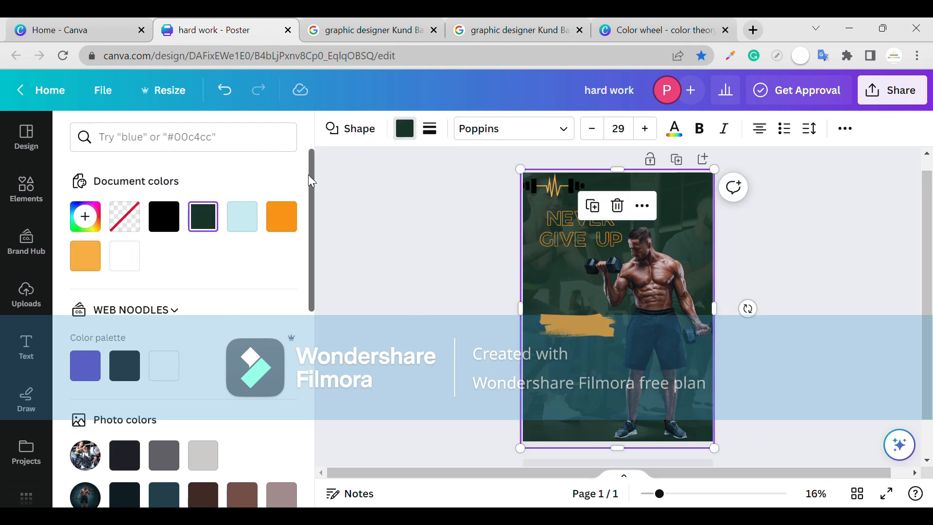
Add a JOIN NOW heading in uppercase at font size 72 and fit it on one line over the brush stroke.
{"action": "left_click", "coordinate": [32, 341]}
{"action": "left_click", "coordinate": [180, 246]}
{"action": "type", "text": "GYM"}
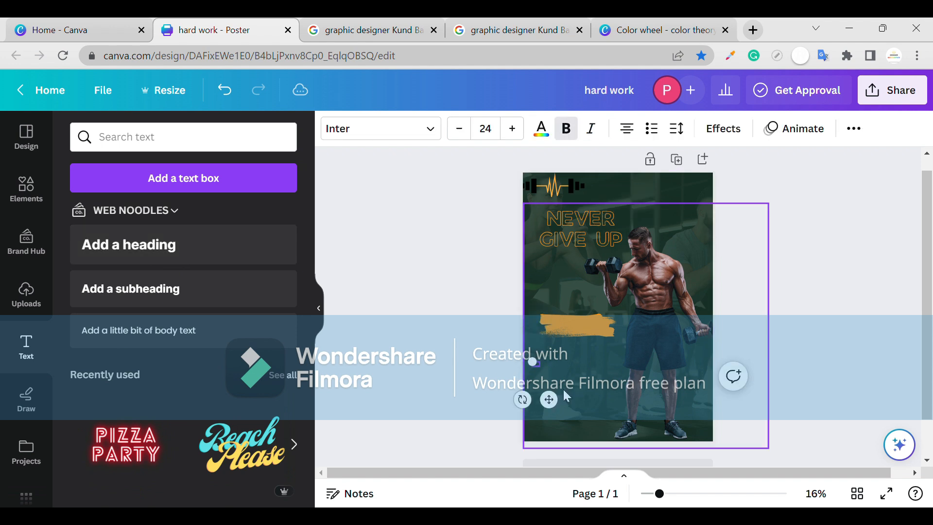
{"action": "left_click", "coordinate": [486, 128]}
{"action": "scroll", "coordinate": [564, 246], "scroll_direction": "down", "scroll_amount": 2}
{"action": "left_click", "coordinate": [550, 262]}
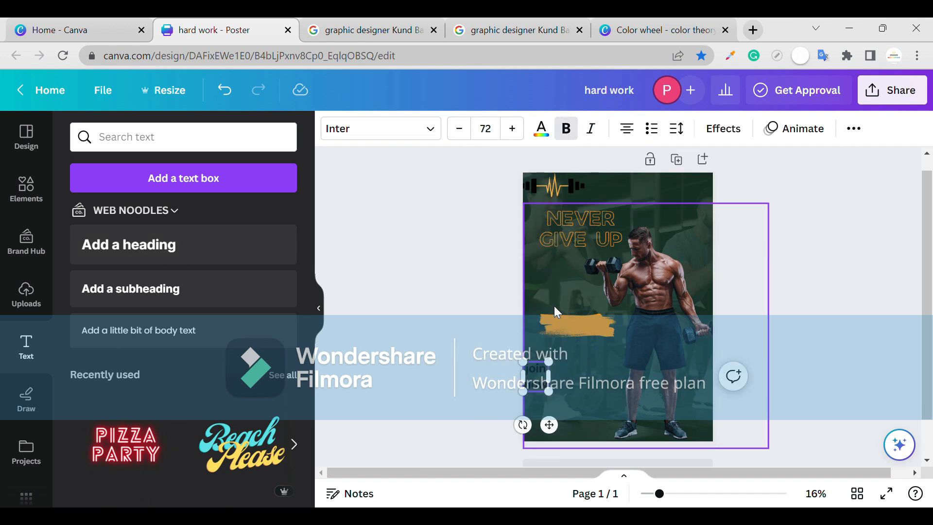
{"action": "left_click", "coordinate": [853, 137]}
{"action": "left_click", "coordinate": [693, 165]}
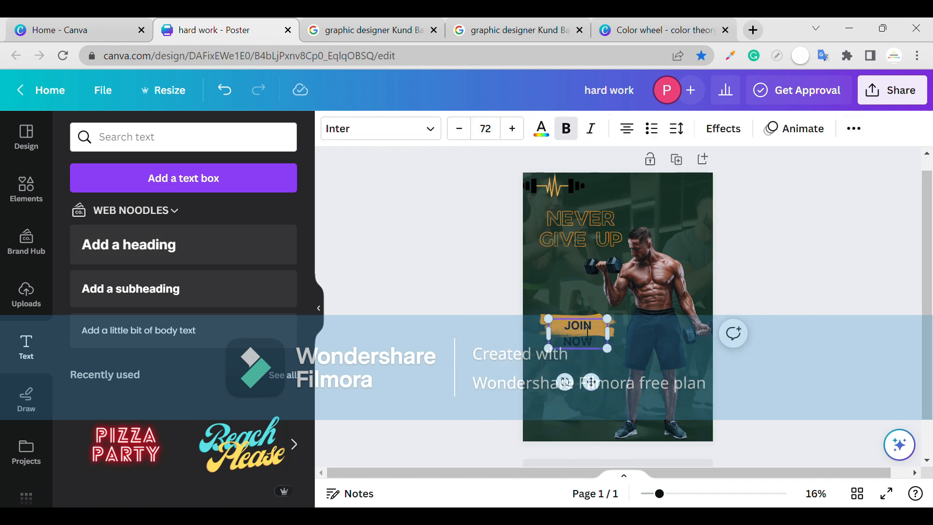
{"action": "left_click", "coordinate": [581, 324]}
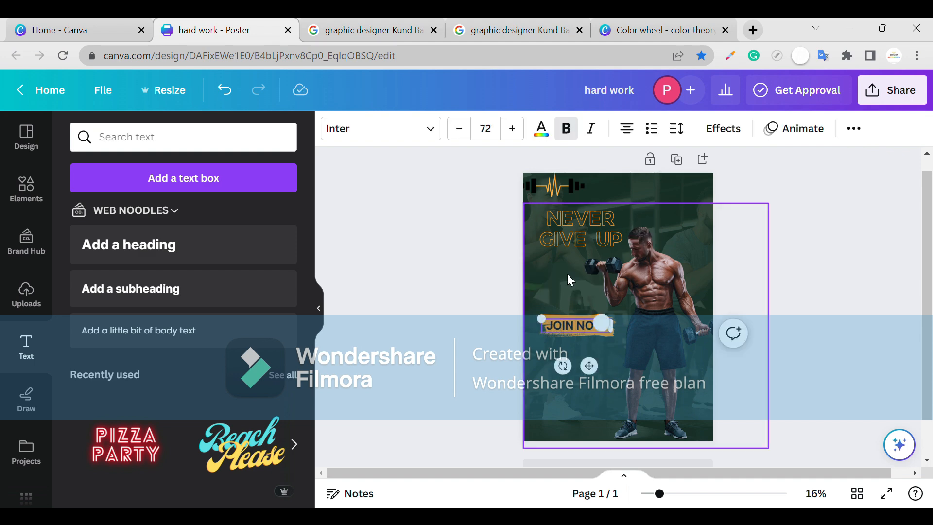
Color the JOIN NOW text white.
{"action": "left_click", "coordinate": [541, 128]}
{"action": "left_click", "coordinate": [149, 256]}
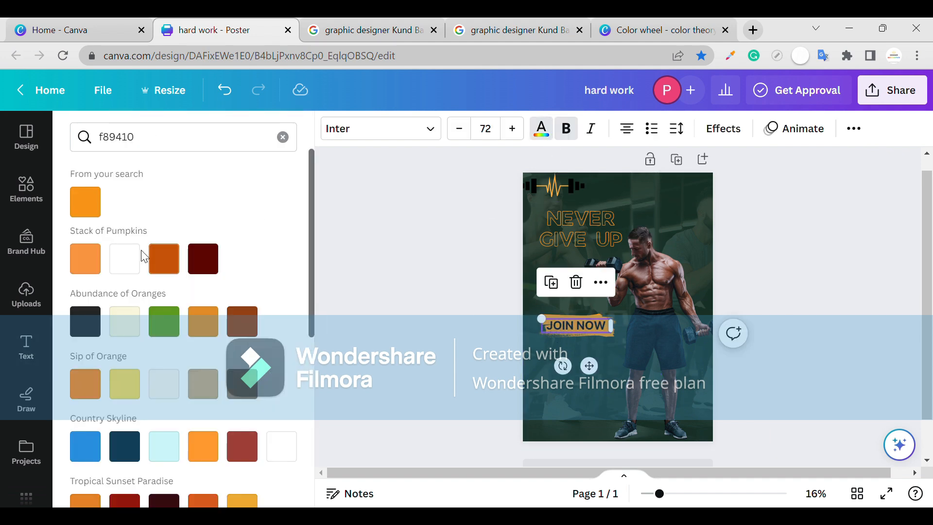
{"action": "scroll", "coordinate": [776, 399], "scroll_direction": "down", "scroll_amount": 1}
{"action": "left_click", "coordinate": [776, 400]}
Shift the NEVER GIVE UP headline to the left, then delete it from the poster.
{"action": "left_click_drag", "start_coordinate": [581, 215], "coordinate": [566, 219]}
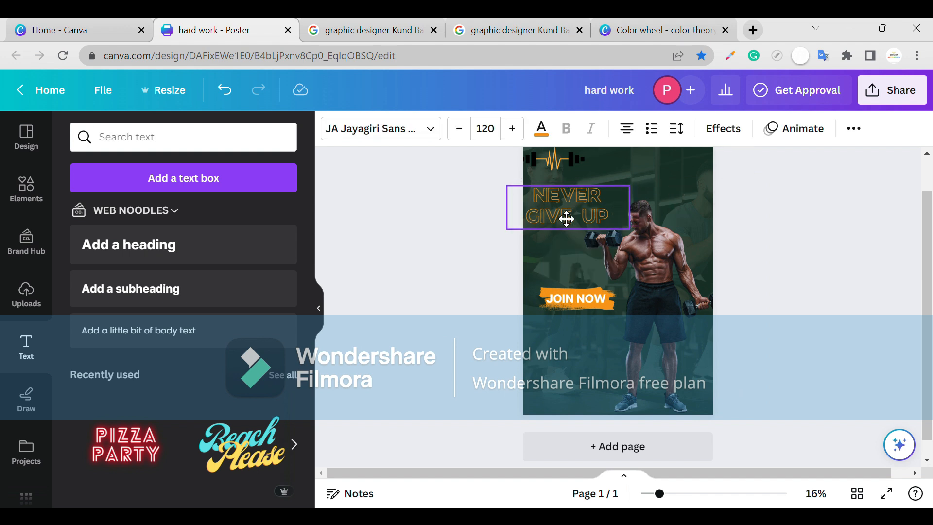
{"action": "scroll", "coordinate": [537, 325], "scroll_direction": "down", "scroll_amount": 1}
{"action": "left_click", "coordinate": [490, 333]}
{"action": "left_click", "coordinate": [583, 207]}
{"action": "key", "text": "Delete"}
{"action": "scroll", "coordinate": [761, 240], "scroll_direction": "up", "scroll_amount": 1}
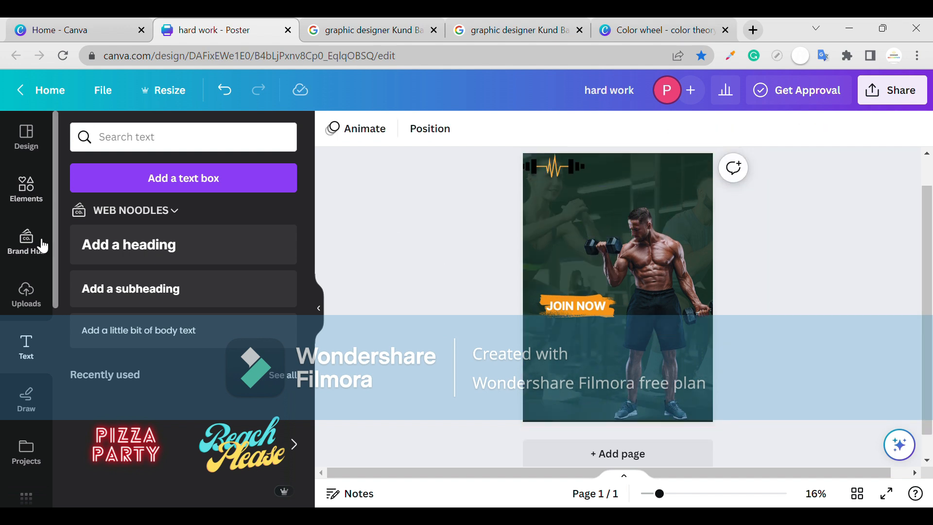
Find the blue diagonal stripes among the recommended graphics and place them in the poster's upper right corner.
{"action": "left_click", "coordinate": [46, 212]}
{"action": "left_click", "coordinate": [256, 137]}
{"action": "type", "text": "gy"}
{"action": "left_click", "coordinate": [279, 140]}
{"action": "left_click", "coordinate": [283, 394]}
{"action": "left_click", "coordinate": [295, 354]}
{"action": "scroll", "coordinate": [256, 306], "scroll_direction": "down", "scroll_amount": 2}
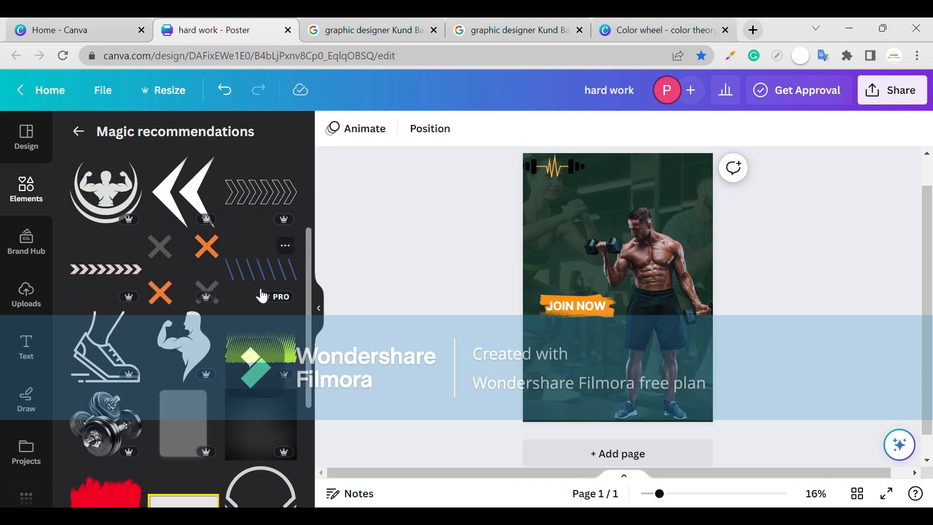
{"action": "scroll", "coordinate": [253, 306], "scroll_direction": "down", "scroll_amount": 4}
{"action": "scroll", "coordinate": [258, 253], "scroll_direction": "up", "scroll_amount": 2}
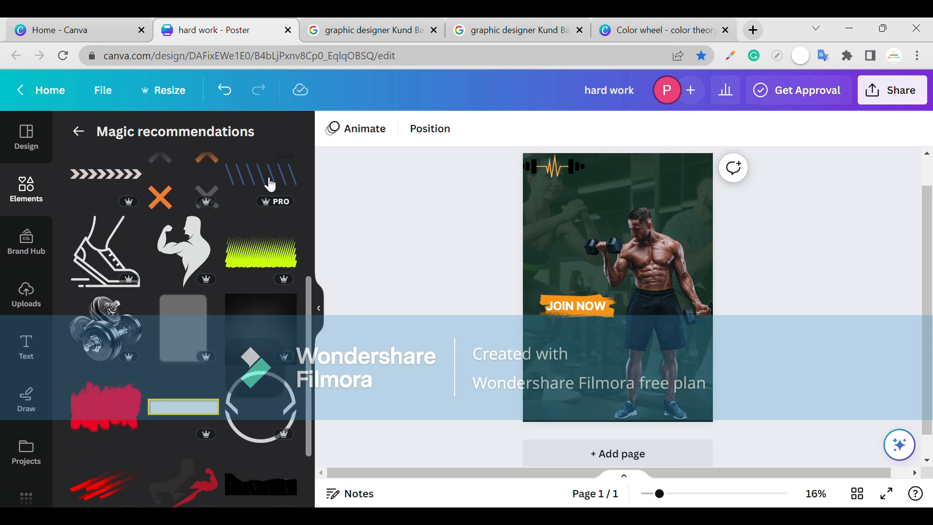
{"action": "left_click_drag", "start_coordinate": [675, 198], "coordinate": [676, 197]}
{"action": "scroll", "coordinate": [237, 258], "scroll_direction": "up", "scroll_amount": 3}
Add the four-crosses graphic to the poster, shrink it and recolor it white.
{"action": "left_click_drag", "start_coordinate": [207, 275], "coordinate": [599, 223]}
{"action": "left_click", "coordinate": [525, 191]}
{"action": "left_click_drag", "start_coordinate": [541, 285], "coordinate": [590, 236]}
{"action": "left_click", "coordinate": [596, 228]}
{"action": "left_click", "coordinate": [332, 128]}
{"action": "left_click_drag", "start_coordinate": [611, 230], "coordinate": [687, 214]}
Duplicate the four-crosses graphic three times and spread the copies around the man and the poster's left side.
{"action": "key", "text": "ctrl+d"}
{"action": "key", "text": "ctrl+d"}
{"action": "key", "text": "ctrl+d"}
{"action": "key", "text": "ctrl+d"}
{"action": "left_click_drag", "start_coordinate": [687, 214], "coordinate": [681, 256]}
{"action": "left_click_drag", "start_coordinate": [563, 214], "coordinate": [648, 341]}
{"action": "left_click_drag", "start_coordinate": [557, 216], "coordinate": [551, 389]}
{"action": "left_click_drag", "start_coordinate": [644, 337], "coordinate": [679, 351]}
{"action": "left_click_drag", "start_coordinate": [559, 211], "coordinate": [607, 277]}
Shrink the crosses in the lower left corner, beside the man's leg and beside his arm.
{"action": "left_click", "coordinate": [553, 379]}
{"action": "left_click_drag", "start_coordinate": [566, 371], "coordinate": [553, 383]}
{"action": "left_click", "coordinate": [665, 371]}
{"action": "left_click", "coordinate": [677, 355]}
{"action": "left_click_drag", "start_coordinate": [668, 366], "coordinate": [680, 353]}
{"action": "left_click", "coordinate": [677, 259]}
{"action": "left_click_drag", "start_coordinate": [667, 269], "coordinate": [680, 256]}
{"action": "left_click", "coordinate": [554, 212]}
{"action": "scroll", "coordinate": [208, 317], "scroll_direction": "down", "scroll_amount": 5}
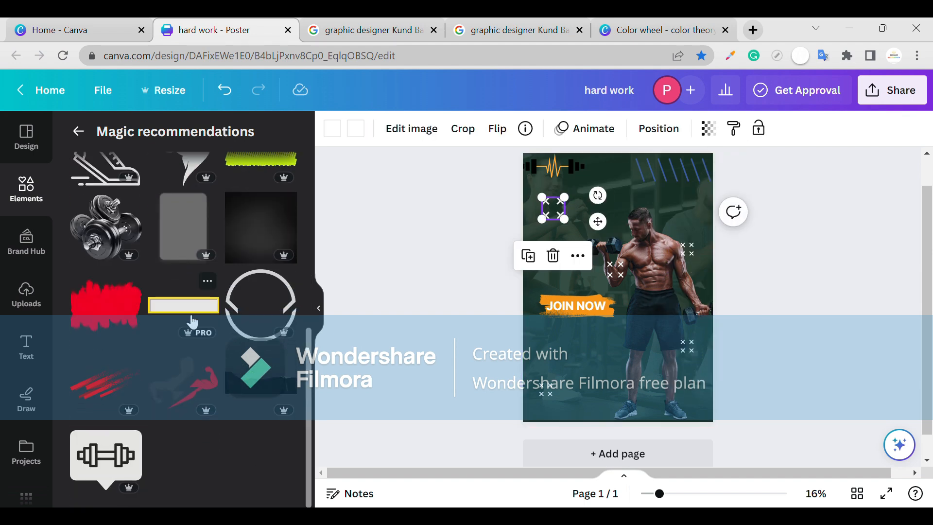
Search the graphics for "our sar" and clear the search again.
{"action": "left_click", "coordinate": [647, 235]}
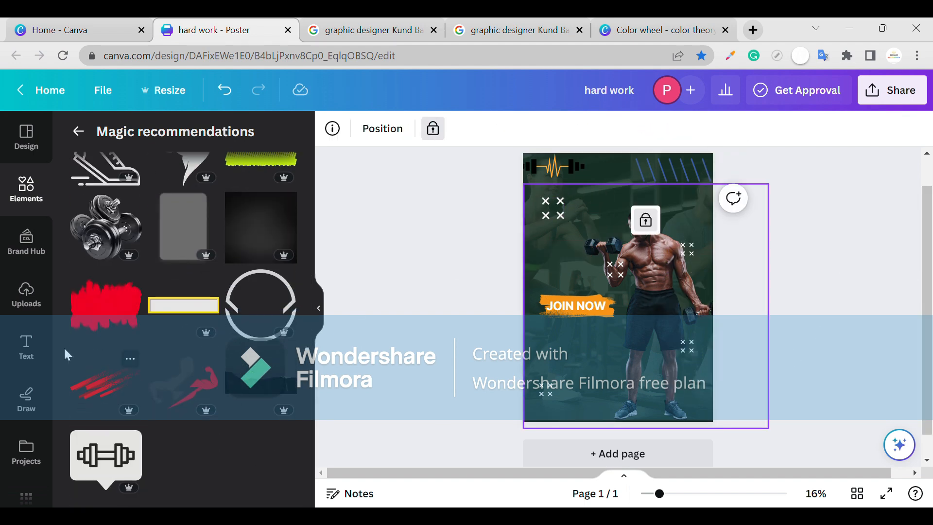
{"action": "left_click", "coordinate": [79, 131]}
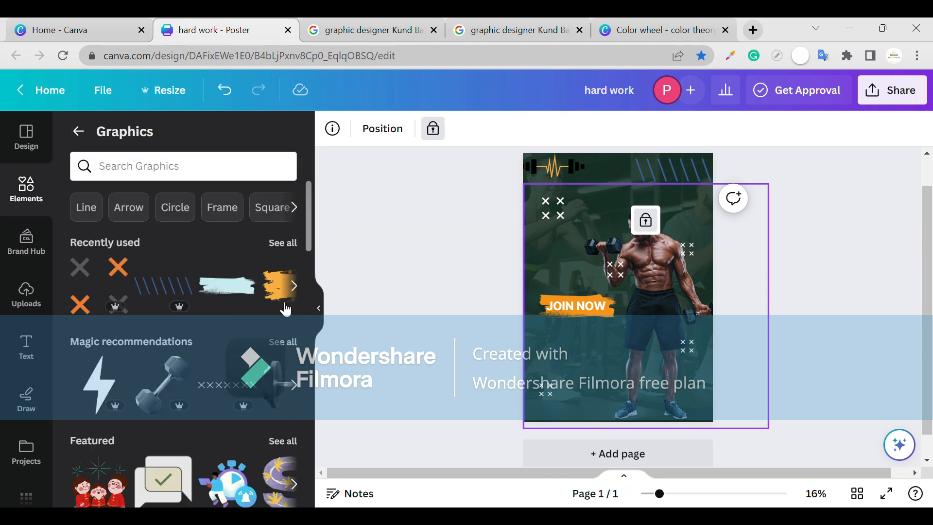
{"action": "left_click", "coordinate": [200, 178]}
{"action": "type", "text": "our"}
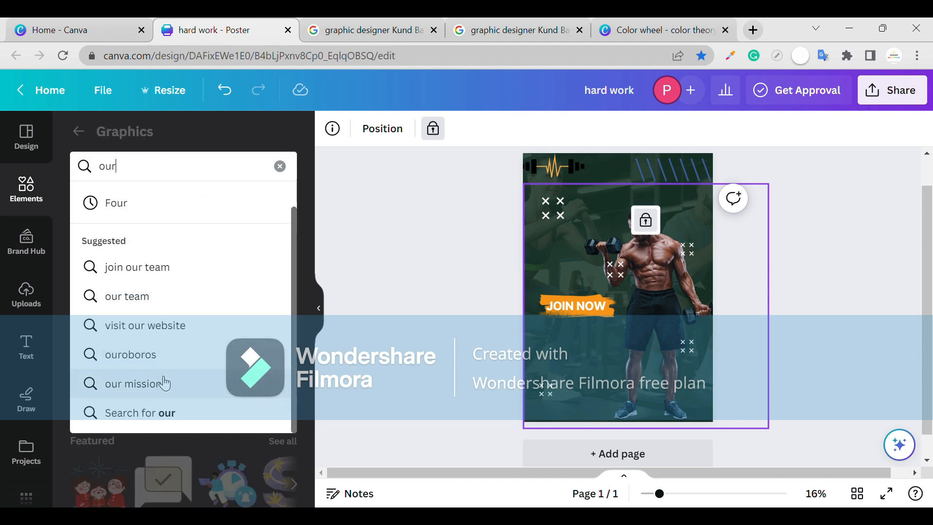
{"action": "type", "text": "s"}
{"action": "key", "text": "BackSpace"}
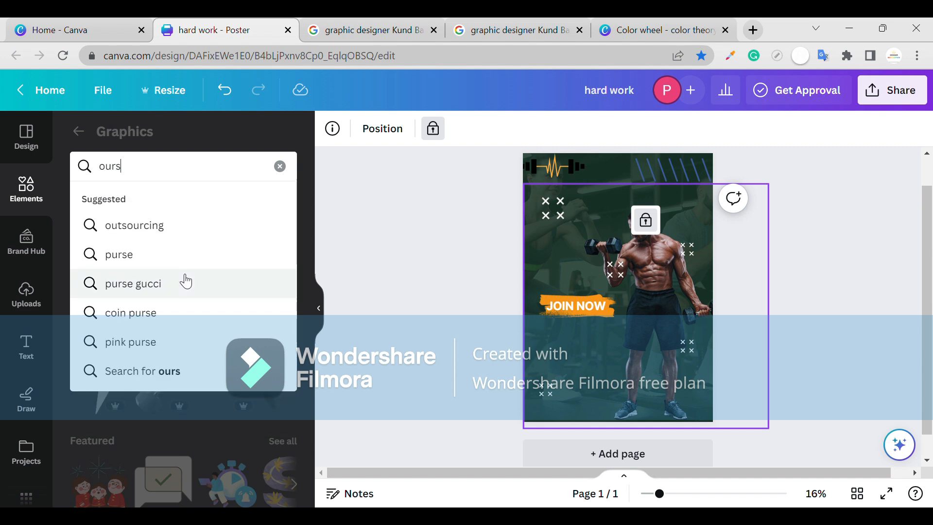
{"action": "type", "text": "sar"}
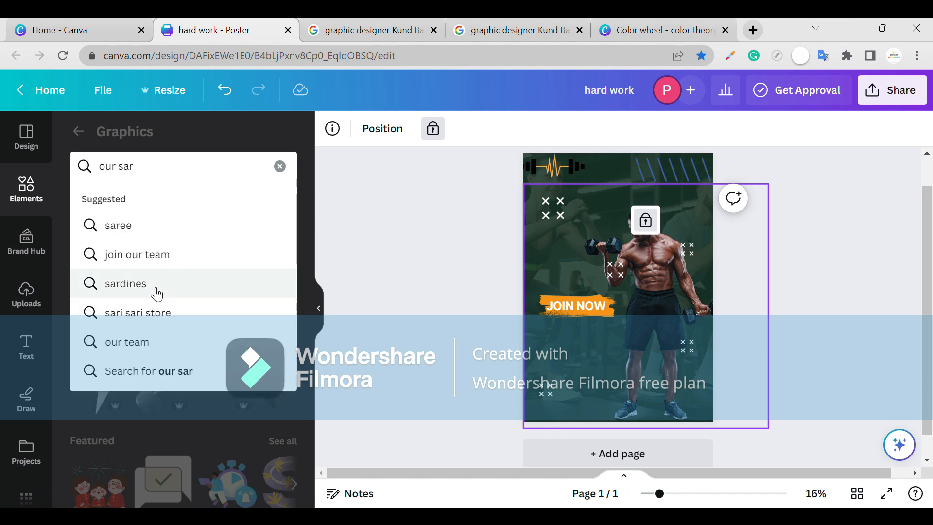
{"action": "key", "text": "BackSpace"}
{"action": "key", "text": "BackSpace"}
{"action": "left_click", "coordinate": [280, 166]}
{"action": "left_click", "coordinate": [643, 368]}
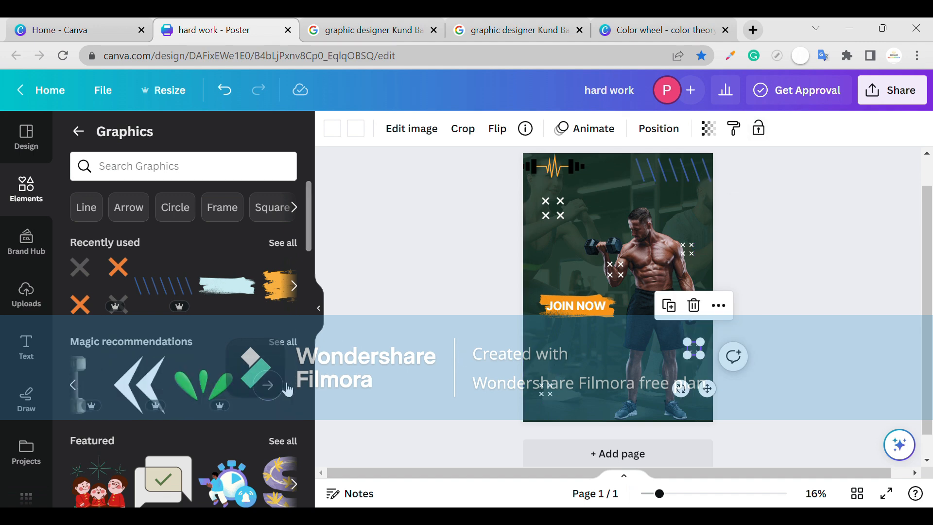
Search the elements for fitness, dumbbell and gym equipment and examine the offered graphics.
{"action": "left_click", "coordinate": [287, 386]}
{"action": "left_click", "coordinate": [80, 133]}
{"action": "left_click", "coordinate": [107, 166]}
{"action": "left_click", "coordinate": [80, 132]}
{"action": "left_click", "coordinate": [131, 140]}
{"action": "type", "text": "fit"}
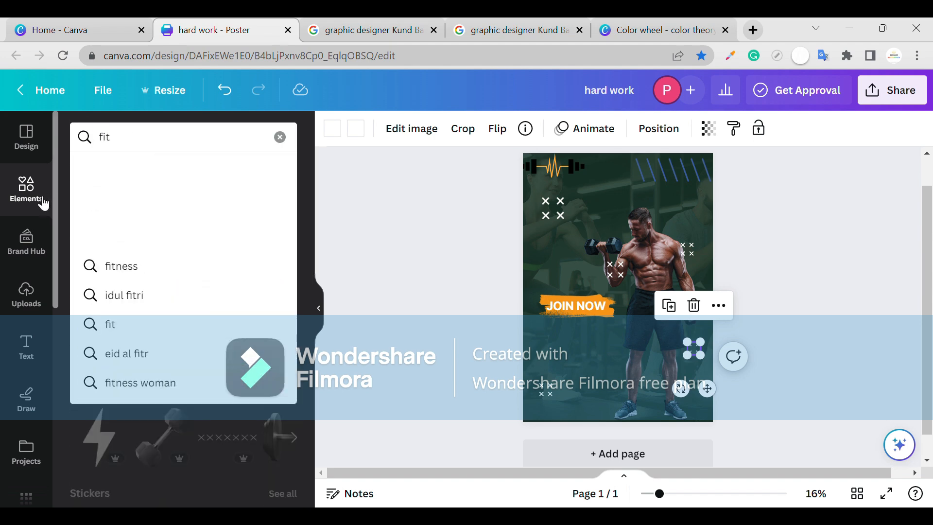
{"action": "left_click", "coordinate": [110, 265]}
{"action": "left_click", "coordinate": [196, 218]}
{"action": "left_click", "coordinate": [191, 221]}
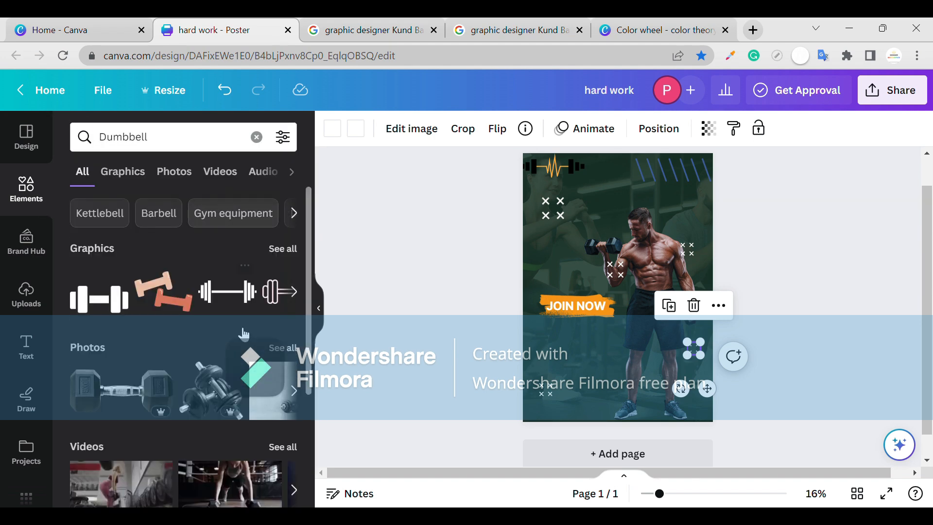
{"action": "left_click", "coordinate": [259, 219]}
{"action": "scroll", "coordinate": [141, 373], "scroll_direction": "down", "scroll_amount": 5}
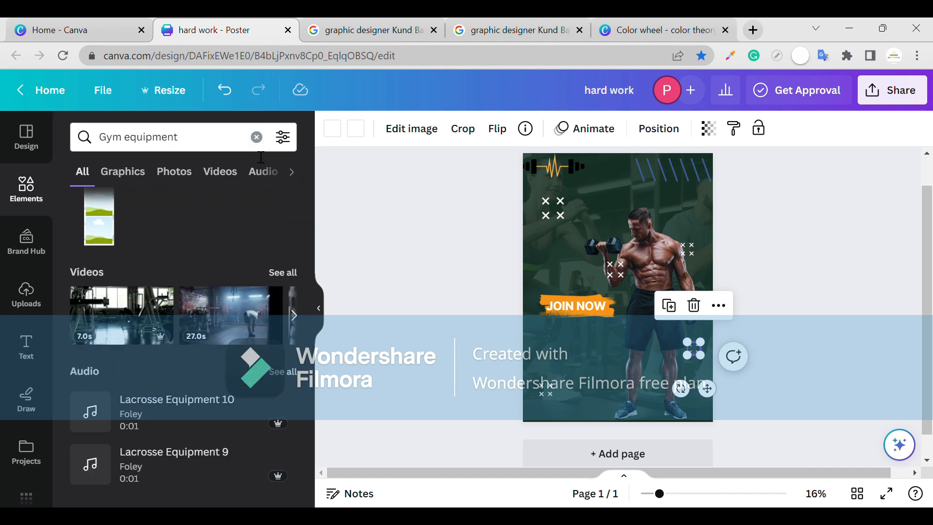
Clear the search and look through the recommended gym photos.
{"action": "left_click", "coordinate": [257, 137]}
{"action": "scroll", "coordinate": [199, 258], "scroll_direction": "down", "scroll_amount": 5}
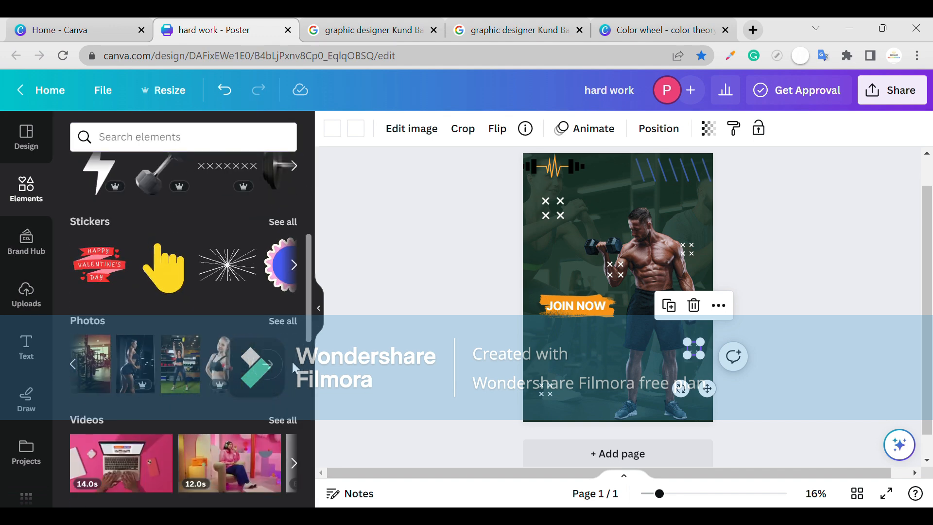
{"action": "left_click", "coordinate": [283, 321]}
{"action": "left_click", "coordinate": [276, 280]}
{"action": "scroll", "coordinate": [149, 350], "scroll_direction": "down", "scroll_amount": 3}
{"action": "scroll", "coordinate": [148, 351], "scroll_direction": "down", "scroll_amount": 4}
{"action": "scroll", "coordinate": [148, 351], "scroll_direction": "up", "scroll_amount": 7}
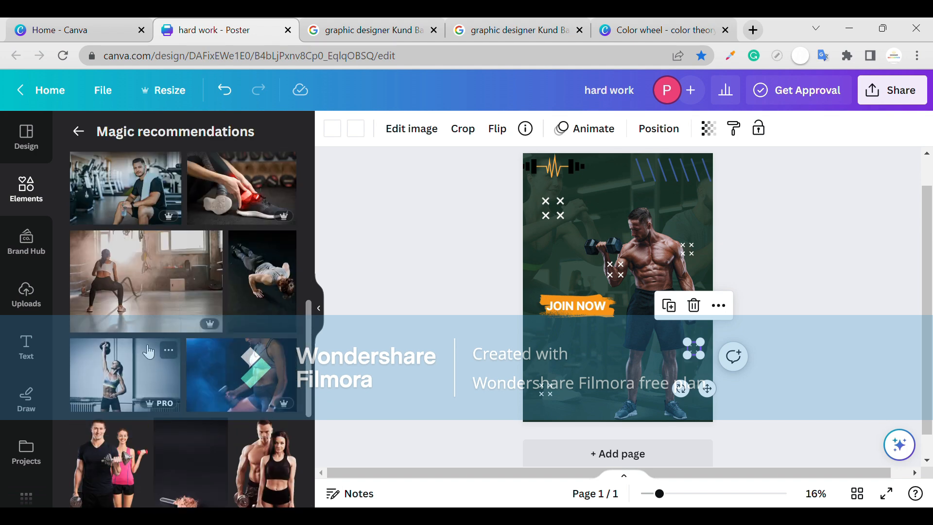
{"action": "scroll", "coordinate": [149, 351], "scroll_direction": "up", "scroll_amount": 4}
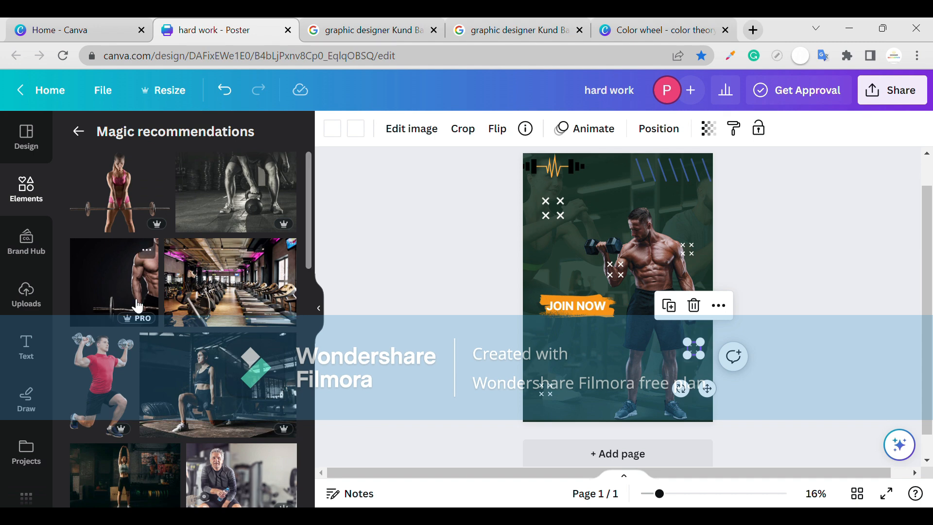
Add a GET FIT heading, enlarge it to font size 182 and place it on two lines above JOIN NOW.
{"action": "left_click_drag", "start_coordinate": [112, 235], "coordinate": [602, 359]}
{"action": "left_click", "coordinate": [853, 129]}
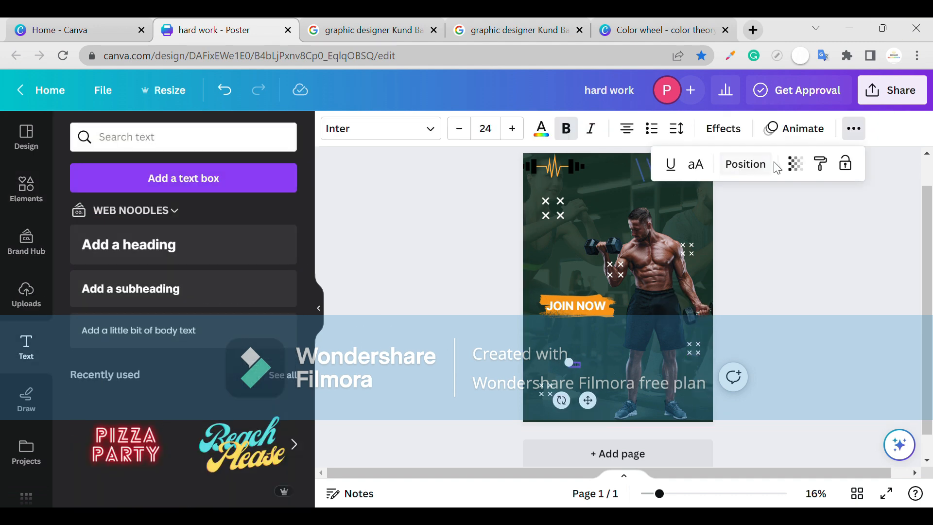
{"action": "left_click", "coordinate": [485, 128]}
{"action": "left_click", "coordinate": [484, 391]}
{"action": "left_click", "coordinate": [576, 353]}
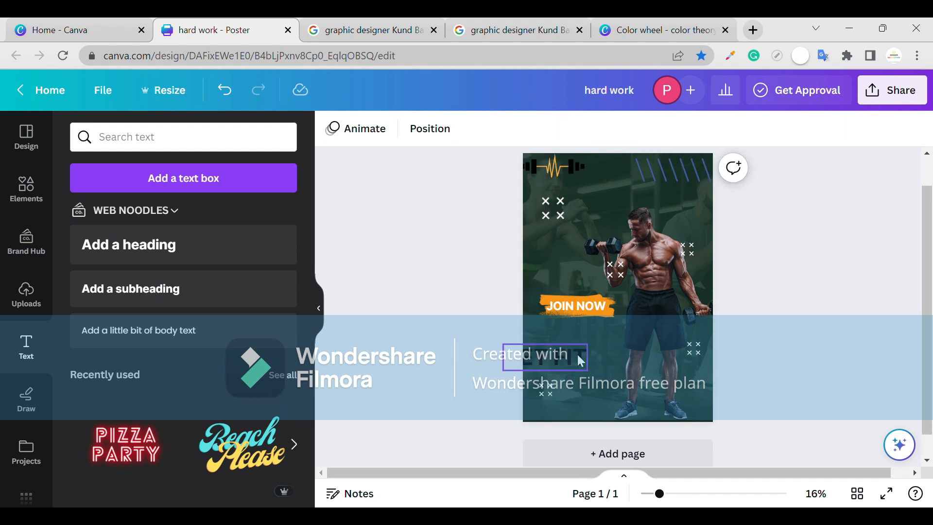
{"action": "left_click_drag", "start_coordinate": [564, 353], "coordinate": [584, 352]}
{"action": "left_click_drag", "start_coordinate": [608, 355], "coordinate": [617, 263]}
{"action": "scroll", "coordinate": [589, 277], "scroll_direction": "up", "scroll_amount": 1}
Color the GET FIT heading orange and apply the font JA Jayagiri Sans Outline.
{"action": "left_click", "coordinate": [540, 129]}
{"action": "left_click", "coordinate": [785, 303]}
{"action": "left_click", "coordinate": [582, 274]}
{"action": "left_click", "coordinate": [381, 128]}
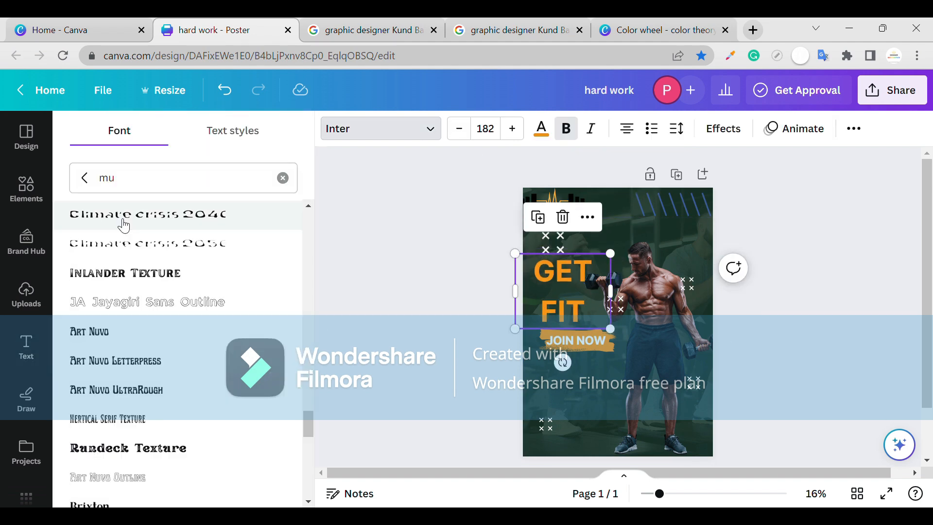
{"action": "left_click", "coordinate": [147, 302]}
Add the white barbell graphic from the recently used elements and place it above the GET FIT heading.
{"action": "left_click", "coordinate": [26, 189]}
{"action": "left_click", "coordinate": [80, 132]}
{"action": "left_click", "coordinate": [82, 135]}
{"action": "left_click", "coordinate": [283, 213]}
{"action": "scroll", "coordinate": [108, 240], "scroll_direction": "down", "scroll_amount": 5}
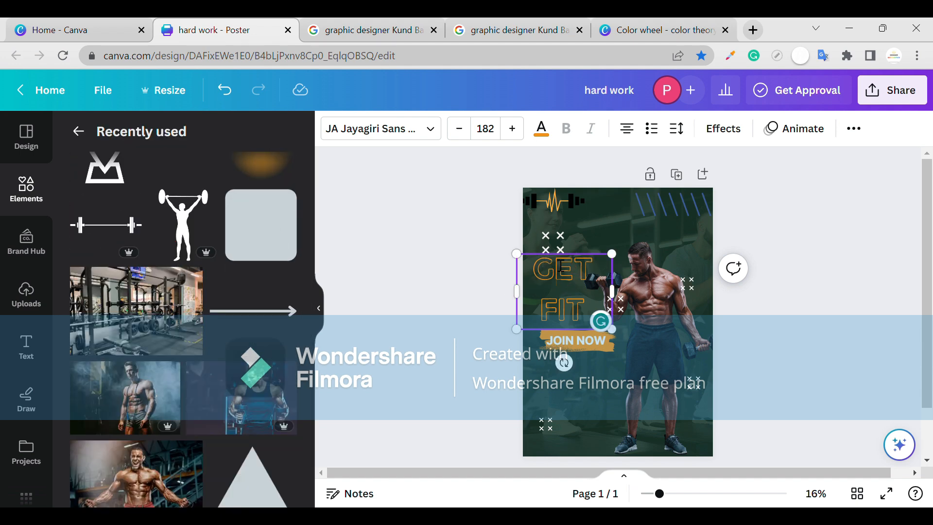
{"action": "left_click", "coordinate": [106, 225]}
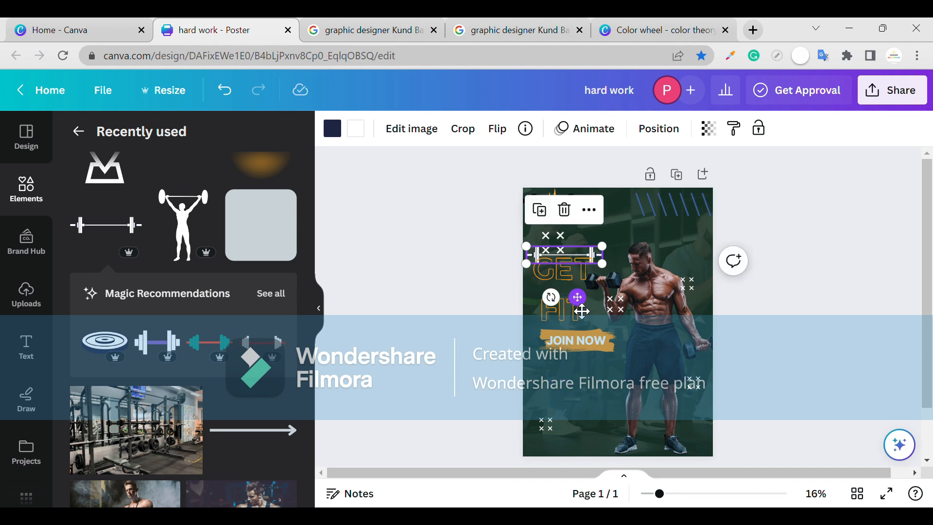
{"action": "scroll", "coordinate": [748, 287], "scroll_direction": "up", "scroll_amount": 4}
{"action": "left_click_drag", "start_coordinate": [499, 212], "coordinate": [475, 224]}
{"action": "left_click", "coordinate": [457, 228]}
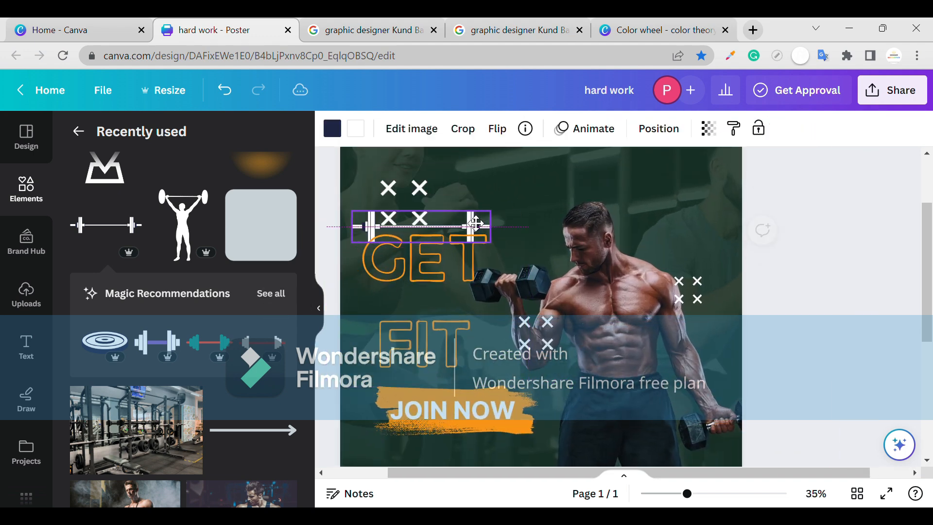
Delete the crosses behind the barbell and align the barbell just above the word GET.
{"action": "left_click", "coordinate": [406, 191]}
{"action": "key", "text": "Delete"}
{"action": "left_click", "coordinate": [379, 213]}
{"action": "left_click_drag", "start_coordinate": [358, 203], "coordinate": [367, 205]}
{"action": "left_click", "coordinate": [341, 296]}
{"action": "left_click", "coordinate": [412, 220]}
{"action": "left_click", "coordinate": [333, 244]}
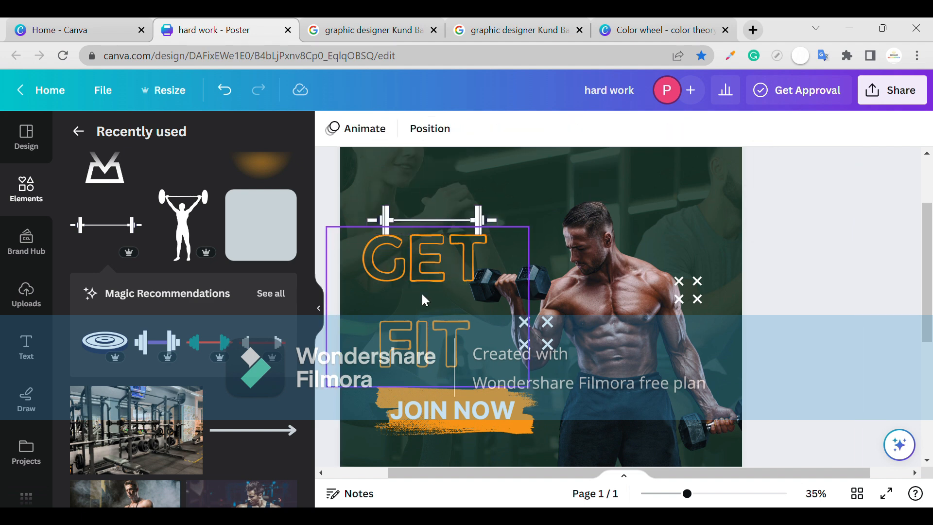
Delete the four-crosses graphic in the poster's lower left corner.
{"action": "scroll", "coordinate": [477, 380], "scroll_direction": "down", "scroll_amount": 3}
{"action": "left_click", "coordinate": [480, 386]}
{"action": "scroll", "coordinate": [505, 390], "scroll_direction": "down", "scroll_amount": 3}
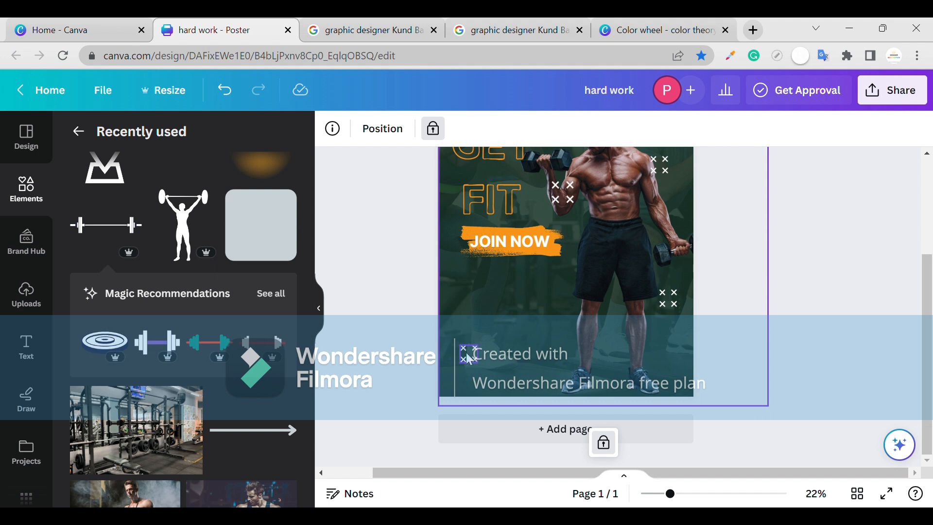
{"action": "left_click", "coordinate": [462, 365]}
{"action": "key", "text": "Delete"}
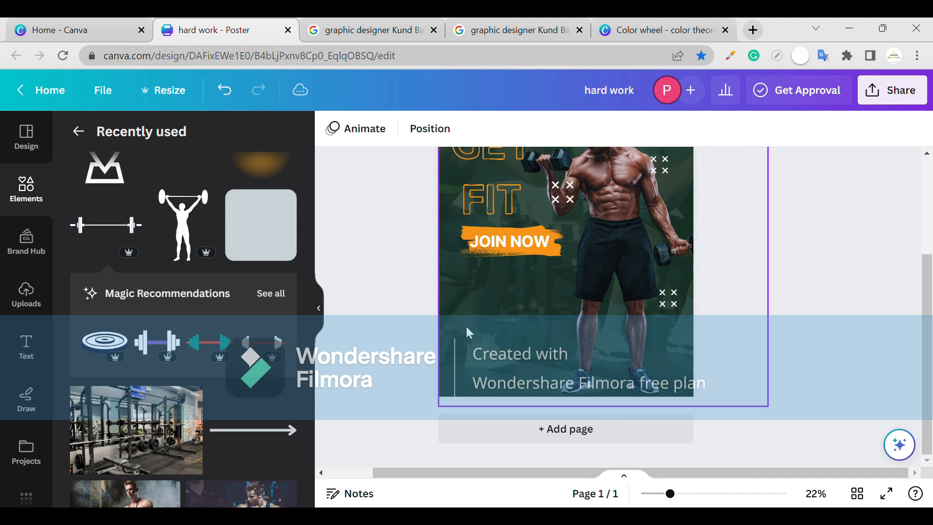
Search the elements for a location icon and place a small pin in the poster's lower left corner.
{"action": "left_click", "coordinate": [78, 132]}
{"action": "left_click", "coordinate": [146, 137]}
{"action": "type", "text": "lo"}
{"action": "left_click", "coordinate": [145, 251]}
{"action": "left_click_drag", "start_coordinate": [114, 296], "coordinate": [458, 357]}
{"action": "double_click", "coordinate": [458, 357]}
{"action": "left_click", "coordinate": [182, 198]}
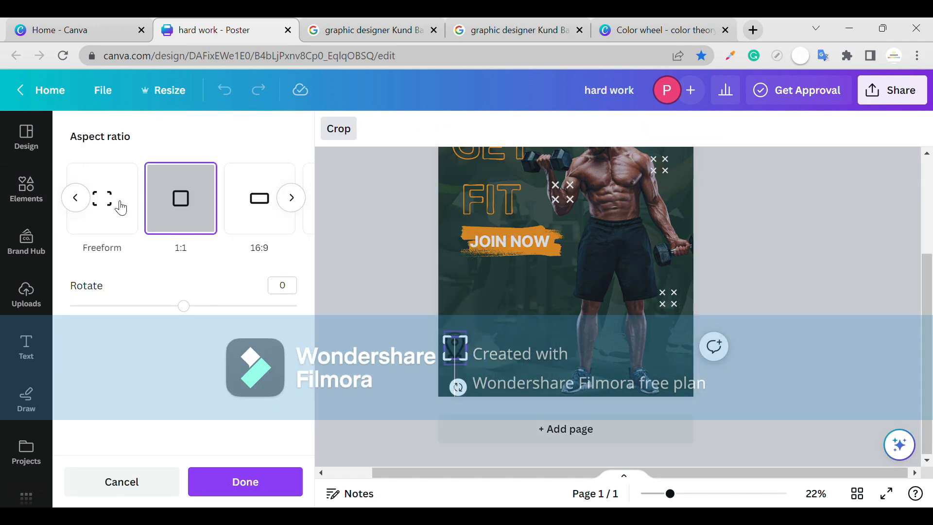
{"action": "left_click", "coordinate": [134, 484]}
Recolor the location pin icon with the document's orange.
{"action": "left_click", "coordinate": [340, 134]}
{"action": "left_click", "coordinate": [281, 215]}
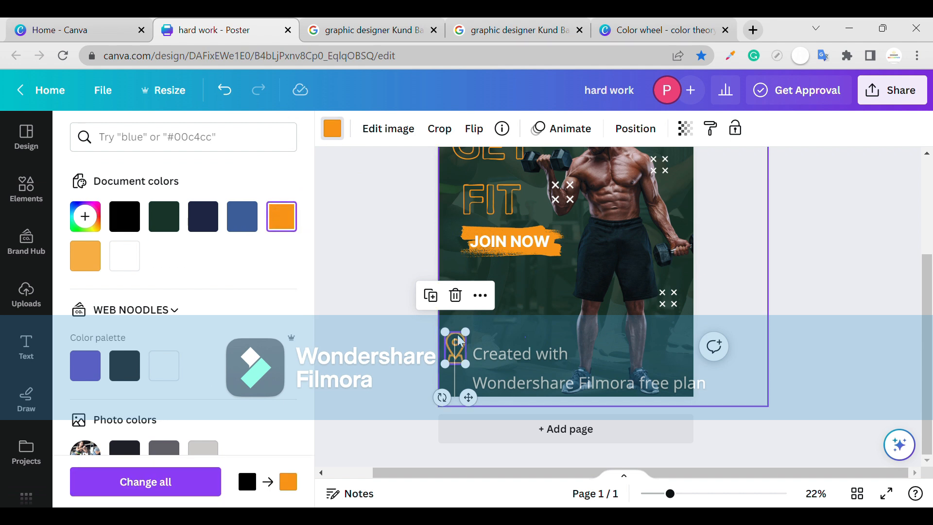
Add a round phone-call icon, shrink it to fit below the location pin, and recolor it orange.
{"action": "left_click", "coordinate": [527, 344]}
{"action": "left_click", "coordinate": [179, 221]}
{"action": "left_click_drag", "start_coordinate": [164, 294], "coordinate": [525, 329]}
{"action": "left_click_drag", "start_coordinate": [581, 273], "coordinate": [506, 347]}
{"action": "mouse_move", "coordinate": [490, 365]}
{"action": "left_mouse_down"}
{"action": "mouse_move", "coordinate": [480, 365]}
{"action": "mouse_move", "coordinate": [486, 360]}
{"action": "left_mouse_up"}
{"action": "left_click_drag", "start_coordinate": [486, 373], "coordinate": [479, 378]}
{"action": "left_click_drag", "start_coordinate": [464, 359], "coordinate": [483, 358]}
{"action": "left_click", "coordinate": [469, 377]}
{"action": "left_click_drag", "start_coordinate": [482, 372], "coordinate": [475, 371]}
{"action": "left_click", "coordinate": [332, 128]}
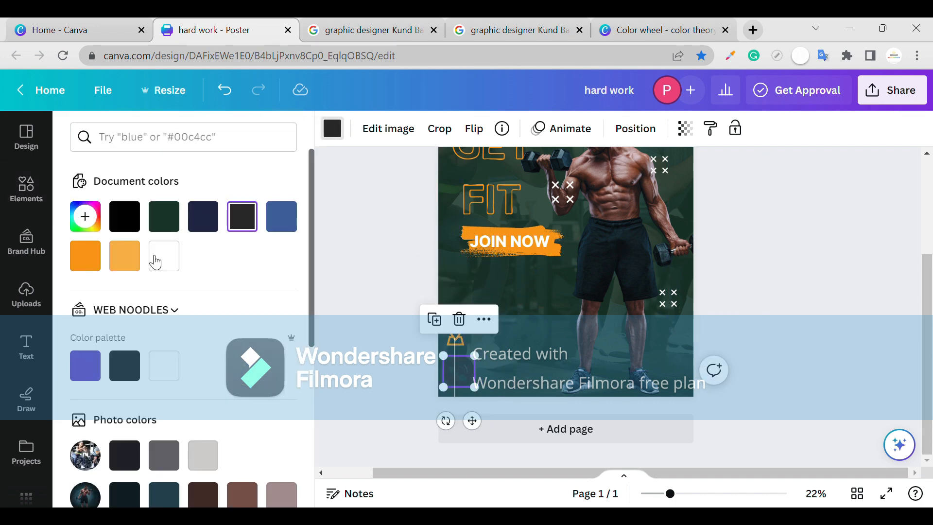
{"action": "left_click", "coordinate": [48, 206]}
Add a small text line reading "feifhueufhehuuhf" beside the location pin and color it white.
{"action": "left_click", "coordinate": [45, 347]}
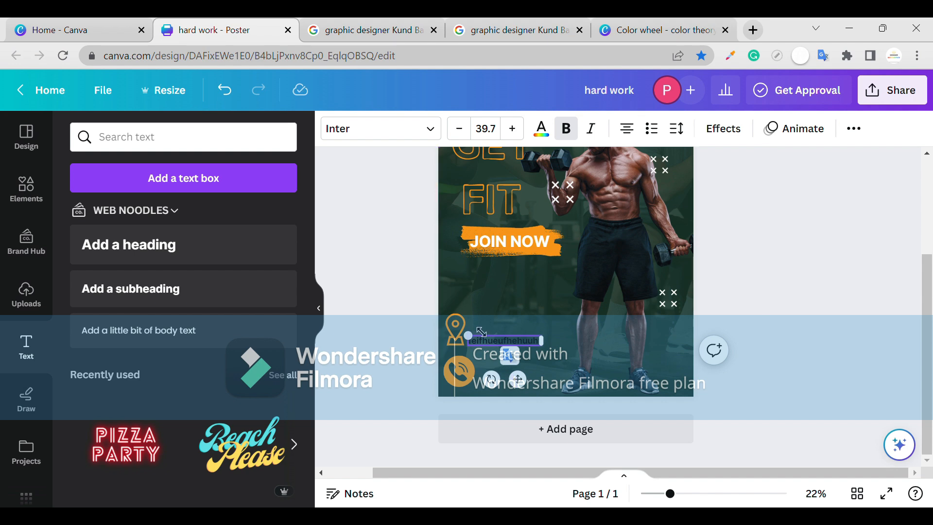
{"action": "left_click", "coordinate": [540, 129]}
{"action": "left_click", "coordinate": [512, 360]}
{"action": "left_click", "coordinate": [511, 341]}
{"action": "left_click", "coordinate": [541, 129]}
{"action": "left_click", "coordinate": [125, 259]}
{"action": "left_click", "coordinate": [498, 358]}
{"action": "left_click", "coordinate": [467, 339]}
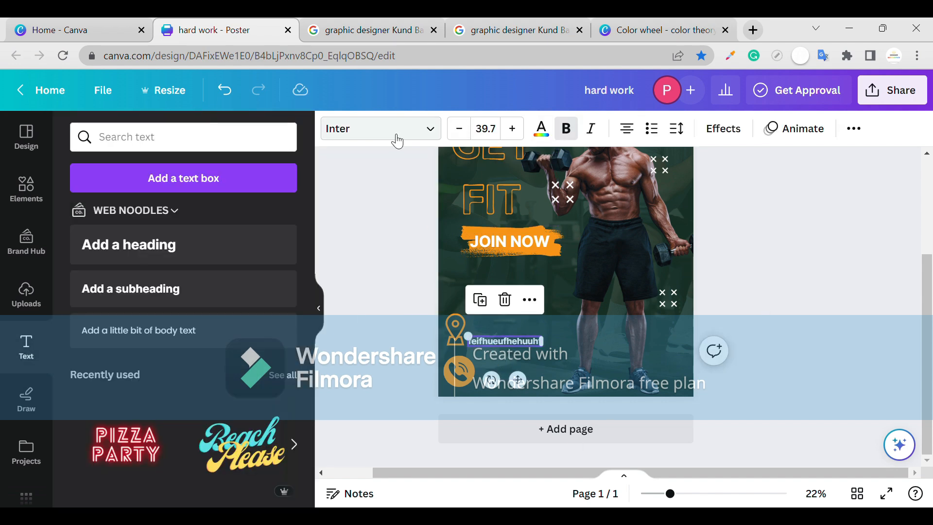
Change the font of the text line beside the location pin to Archivo Black and adjust its position slightly.
{"action": "left_click", "coordinate": [381, 129]}
{"action": "left_click", "coordinate": [233, 130]}
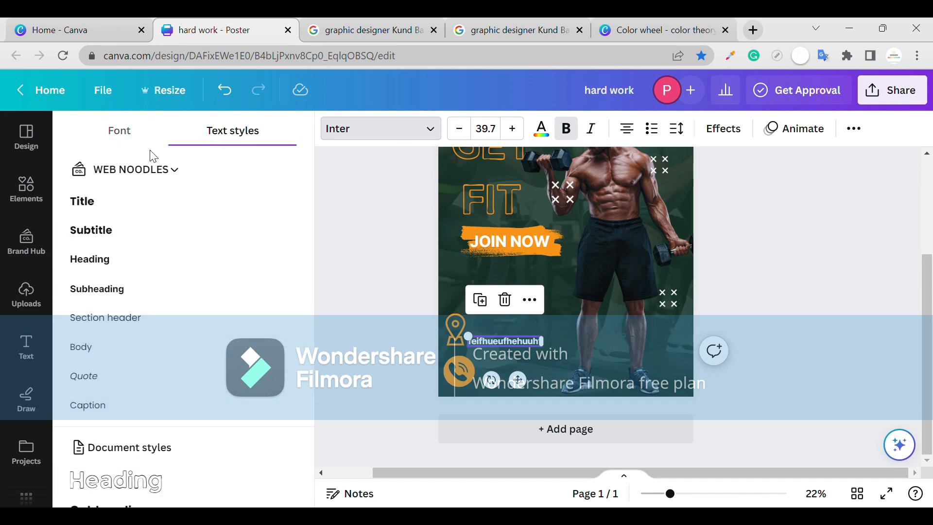
{"action": "left_click", "coordinate": [119, 130]}
{"action": "scroll", "coordinate": [141, 298], "scroll_direction": "down", "scroll_amount": 10}
{"action": "left_click", "coordinate": [92, 289]}
{"action": "left_click", "coordinate": [124, 341]}
{"action": "left_click", "coordinate": [524, 350]}
{"action": "left_click_drag", "start_coordinate": [521, 344], "coordinate": [522, 344]}
{"action": "left_click", "coordinate": [523, 345]}
Duplicate the white text line and place the copy beside the phone icon.
{"action": "left_click", "coordinate": [679, 184]}
{"action": "left_click", "coordinate": [523, 346]}
{"action": "left_click", "coordinate": [523, 345]}
{"action": "key", "text": "ctrl+d"}
{"action": "key", "text": "shift+Down"}
{"action": "key", "text": "shift+Down"}
{"action": "key", "text": "shift+Down"}
{"action": "key", "text": "shift+Down"}
{"action": "key", "text": "shift+Down"}
{"action": "key", "text": "shift+Down"}
{"action": "key", "text": "shift+Down"}
{"action": "key", "text": "shift+Down"}
{"action": "key", "text": "shift+Down"}
{"action": "key", "text": "shift+Down"}
{"action": "key", "text": "shift+Down"}
{"action": "key", "text": "shift+Down"}
{"action": "key", "text": "shift+Down"}
{"action": "key", "text": "shift+Down"}
{"action": "key", "text": "shift+Down"}
{"action": "key", "text": "shift+Down"}
{"action": "key", "text": "shift+Down"}
{"action": "key", "text": "shift+Down"}
{"action": "key", "text": "shift+Down"}
{"action": "key", "text": "shift+Down"}
{"action": "key", "text": "Up"}
{"action": "key", "text": "Up"}
{"action": "key", "text": "Up"}
{"action": "key", "text": "Up"}
{"action": "key", "text": "Up"}
{"action": "key", "text": "Up"}
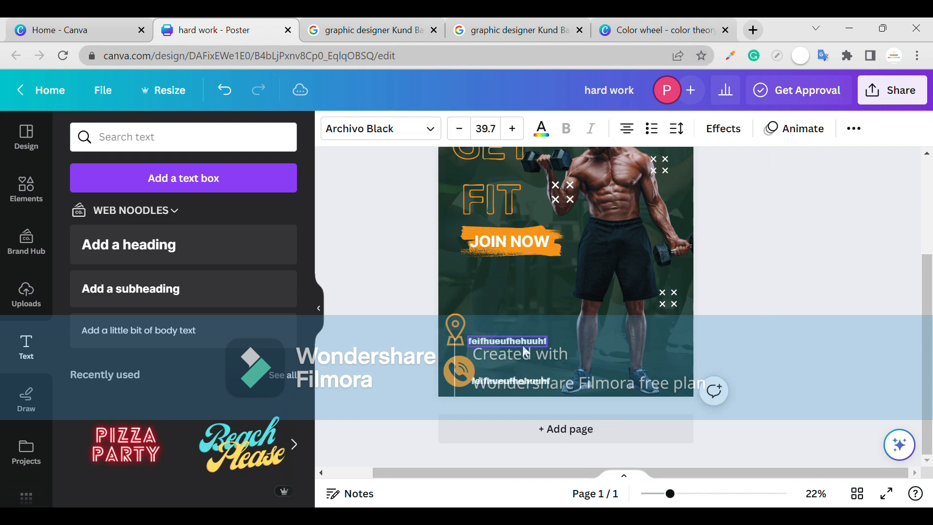
Fine-tune the size and position of the location pin and phone icons so they line up beside their text lines.
{"action": "scroll", "coordinate": [523, 345], "scroll_direction": "up", "scroll_amount": 5}
{"action": "left_click", "coordinate": [329, 354]}
{"action": "right_click", "coordinate": [338, 354]}
{"action": "scroll", "coordinate": [662, 281], "scroll_direction": "down", "scroll_amount": 8}
{"action": "scroll", "coordinate": [656, 291], "scroll_direction": "right", "scroll_amount": 10}
{"action": "left_click", "coordinate": [340, 197]}
{"action": "left_click_drag", "start_coordinate": [360, 188], "coordinate": [341, 205]}
{"action": "left_click_drag", "start_coordinate": [324, 230], "coordinate": [318, 228]}
{"action": "scroll", "coordinate": [318, 232], "scroll_direction": "up", "scroll_amount": 1}
{"action": "left_click", "coordinate": [319, 207]}
{"action": "left_click_drag", "start_coordinate": [341, 146], "coordinate": [336, 152]}
{"action": "left_click", "coordinate": [318, 265]}
{"action": "left_click_drag", "start_coordinate": [341, 246], "coordinate": [338, 251]}
Replace the lower placeholder text with a phone number and move it close beside the phone icon.
{"action": "left_click", "coordinate": [375, 294]}
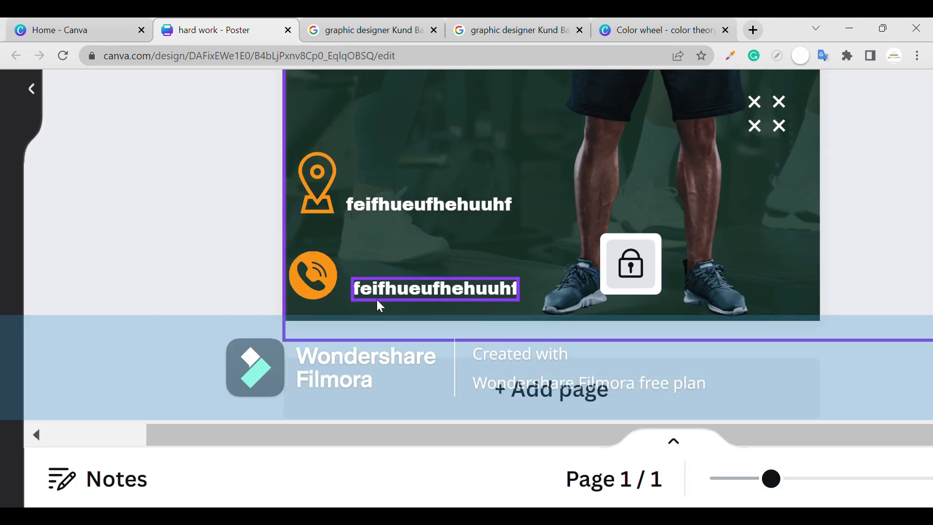
{"action": "double_click", "coordinate": [383, 284]}
{"action": "key", "text": "BackSpace"}
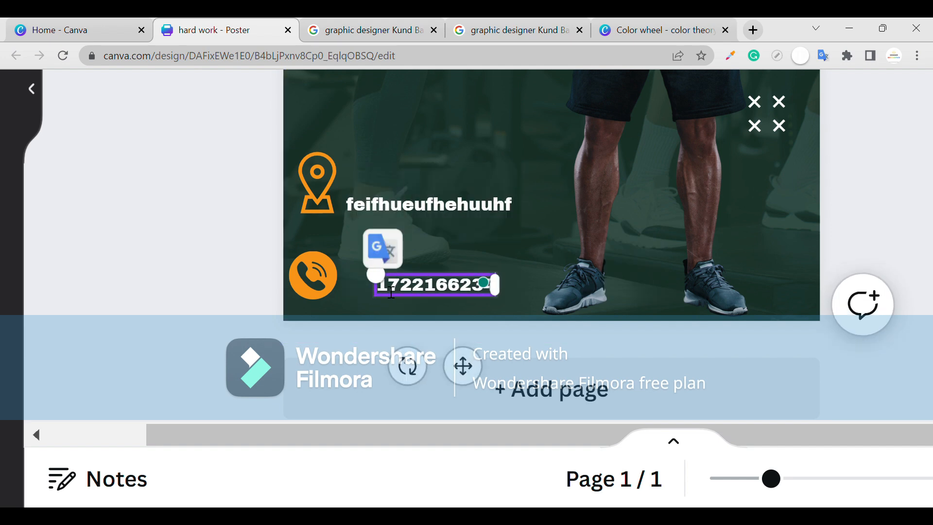
{"action": "left_click", "coordinate": [522, 270]}
{"action": "left_click_drag", "start_coordinate": [489, 286], "coordinate": [459, 285]}
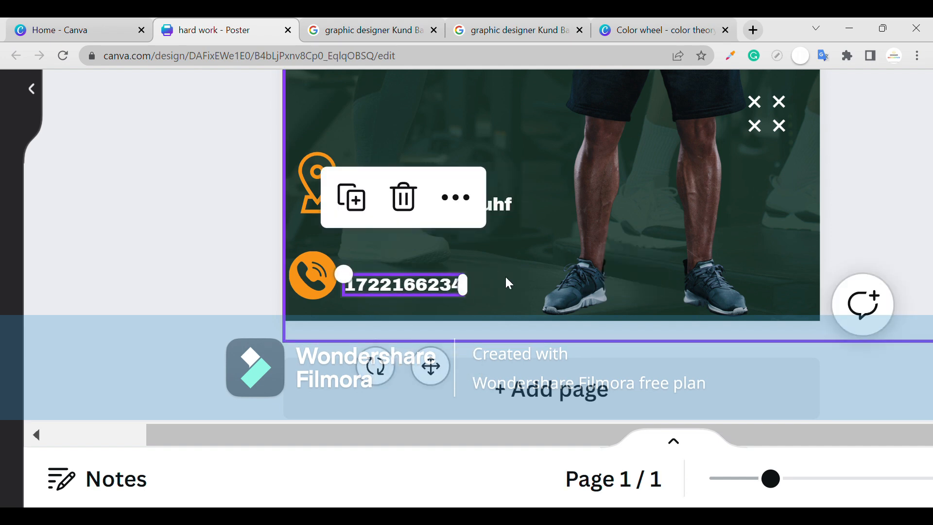
Duplicate the orange diagonal-stripes graphic, rotate the copy upright and place it along the poster's left edge just above the location pin.
{"action": "scroll", "coordinate": [506, 276], "scroll_direction": "down", "scroll_amount": 5}
{"action": "scroll", "coordinate": [552, 248], "scroll_direction": "down", "scroll_amount": 3}
{"action": "left_click", "coordinate": [660, 201]}
{"action": "left_click", "coordinate": [332, 128]}
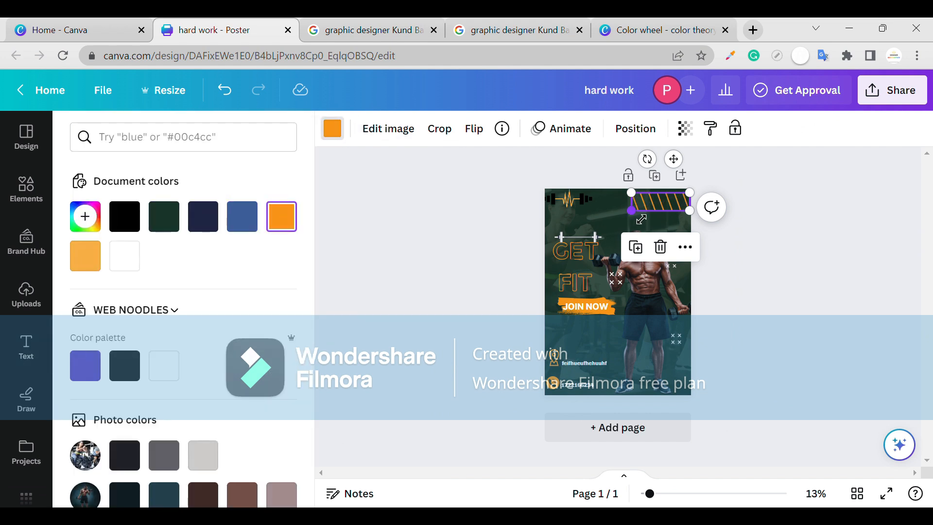
{"action": "left_click_drag", "start_coordinate": [637, 220], "coordinate": [626, 257]}
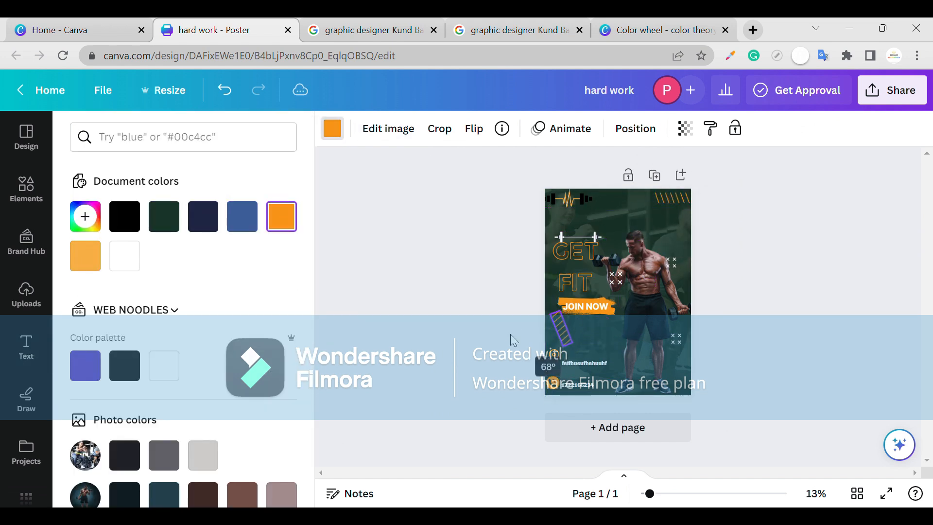
{"action": "left_click_drag", "start_coordinate": [531, 346], "coordinate": [521, 346]}
{"action": "left_click", "coordinate": [457, 338]}
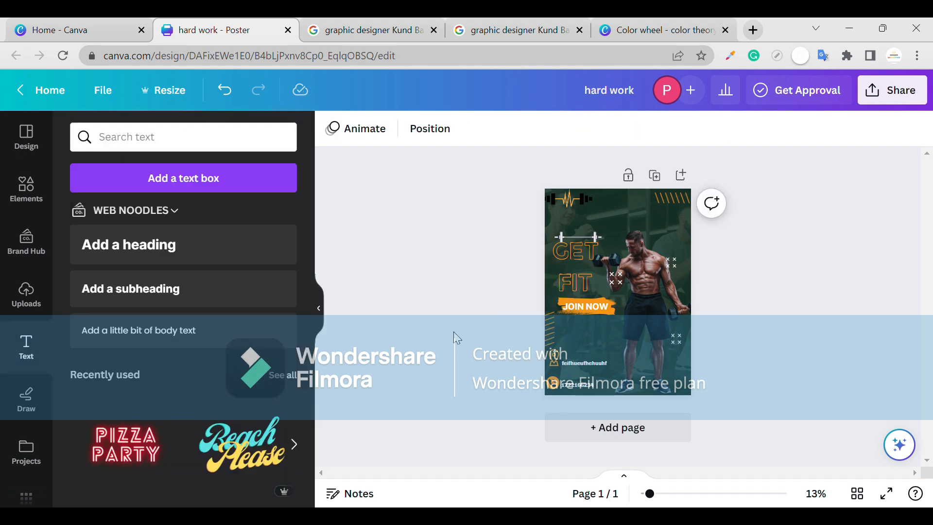
{"action": "left_click", "coordinate": [677, 243]}
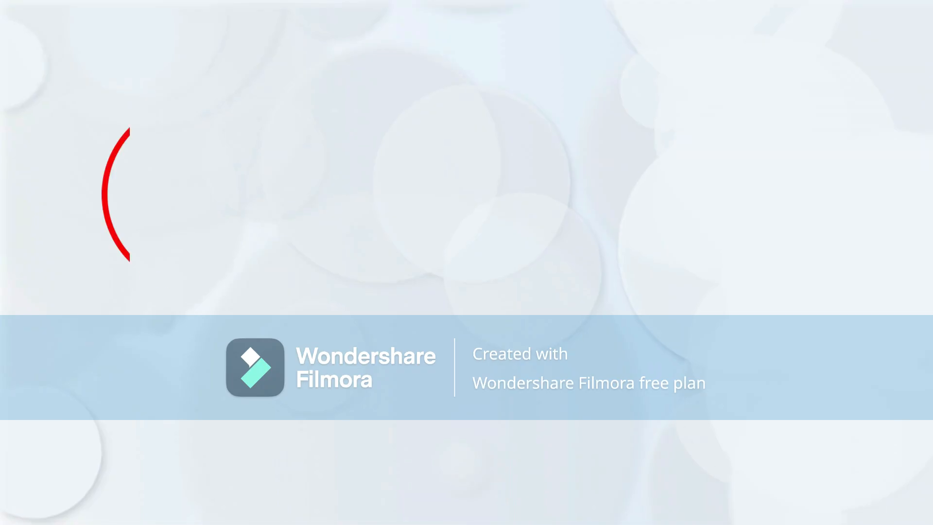